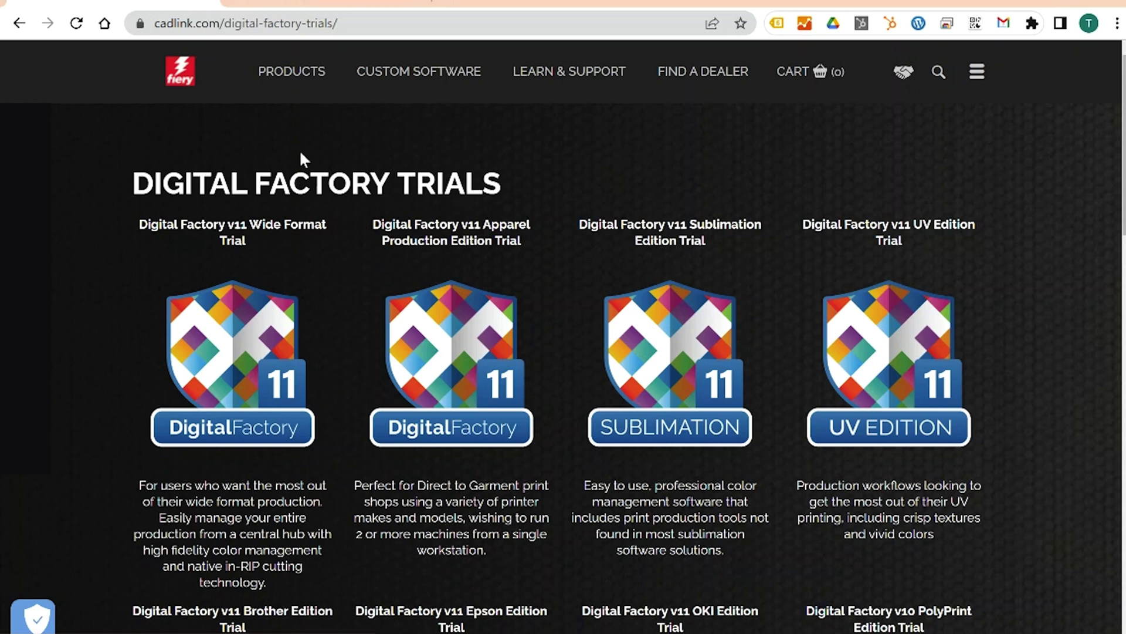
- From Products > Digital Factory, open the free trials page and scroll to the Direct to Film trial
mouse_move(281, 74)
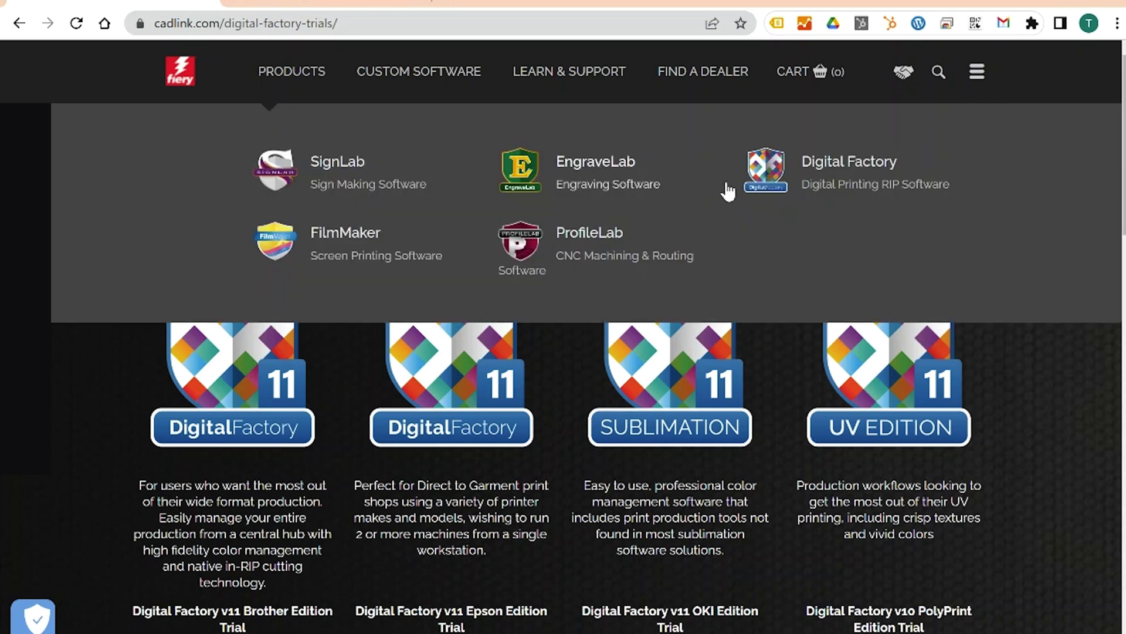
left_click(773, 189)
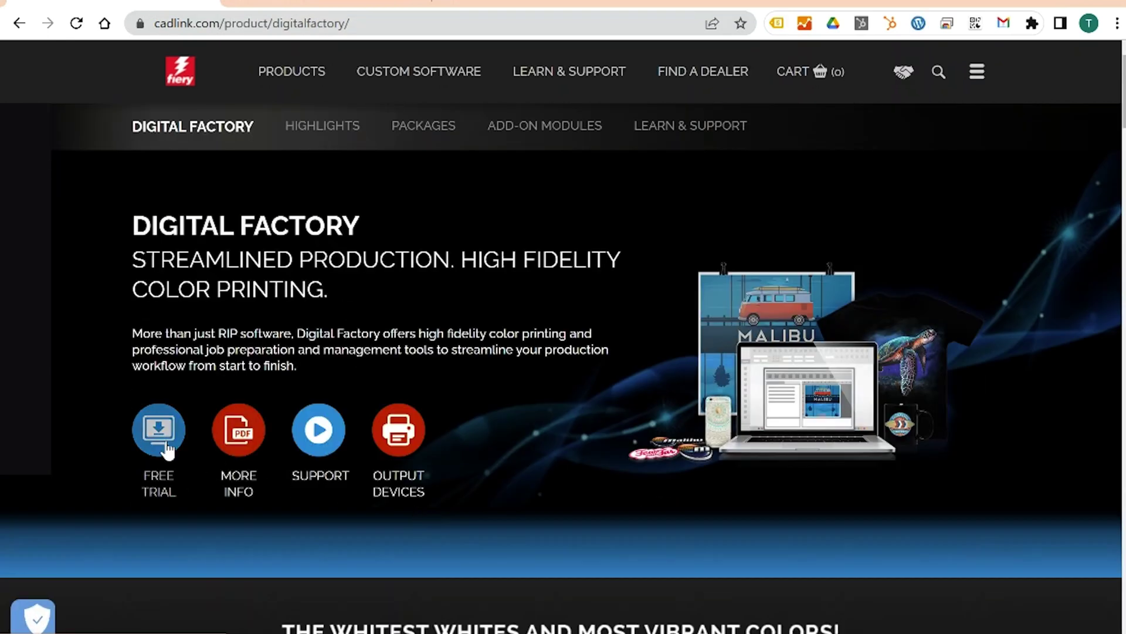
left_click(166, 446)
scroll(283, 473, "down", 6)
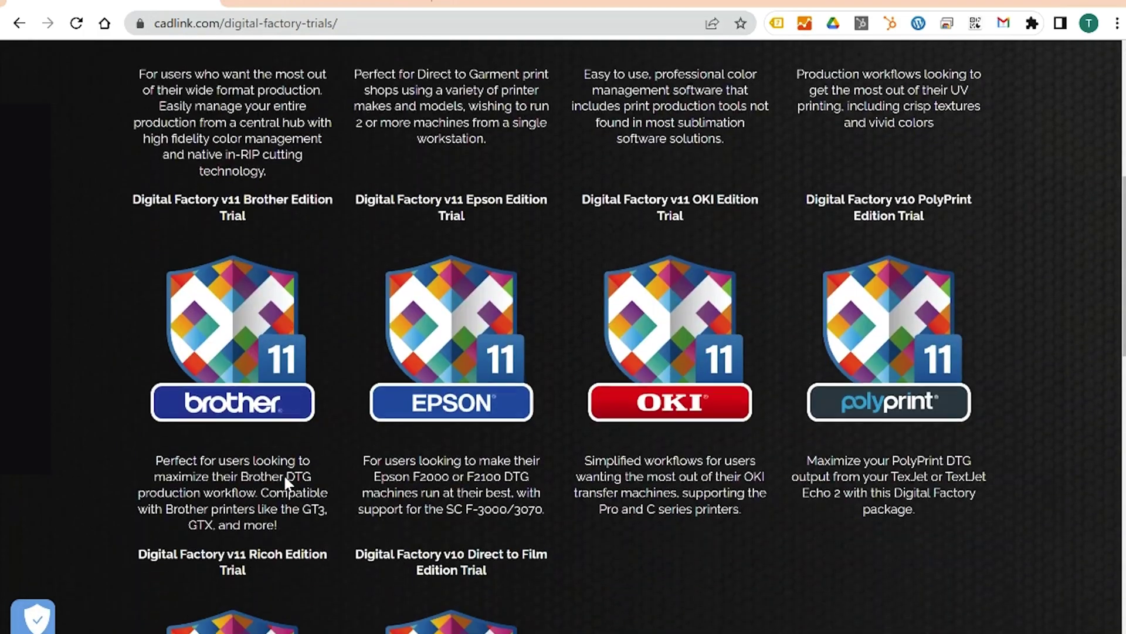
scroll(284, 473, "down", 5)
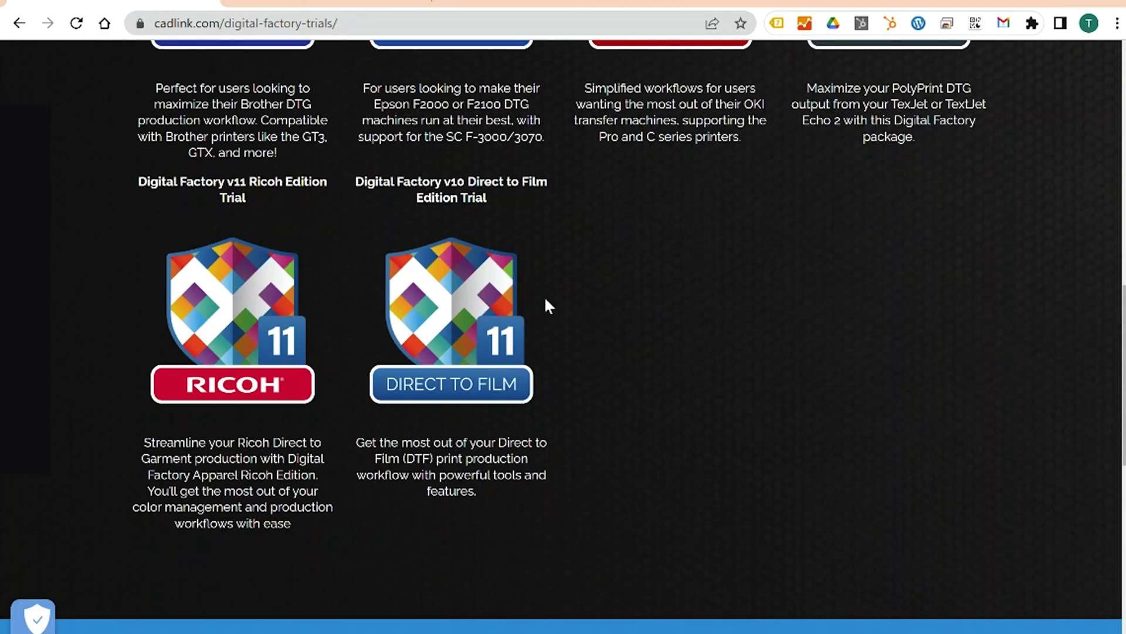
- Follow the Direct to Film trial link and search the DTF Station site for 'digital factory'
left_click(374, 345)
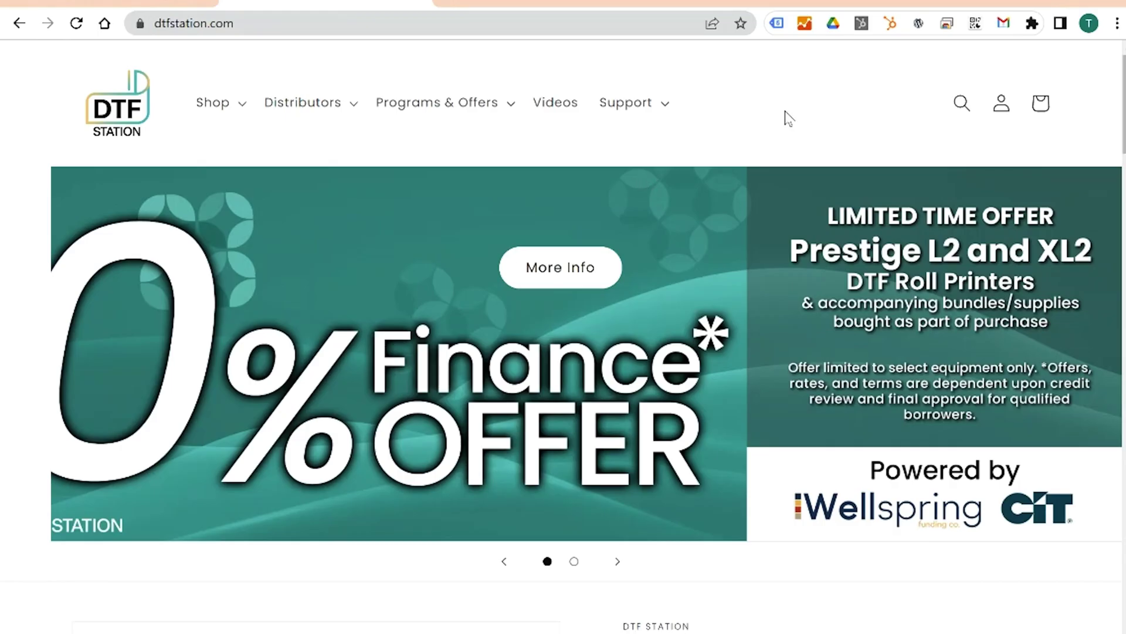
left_click(972, 106)
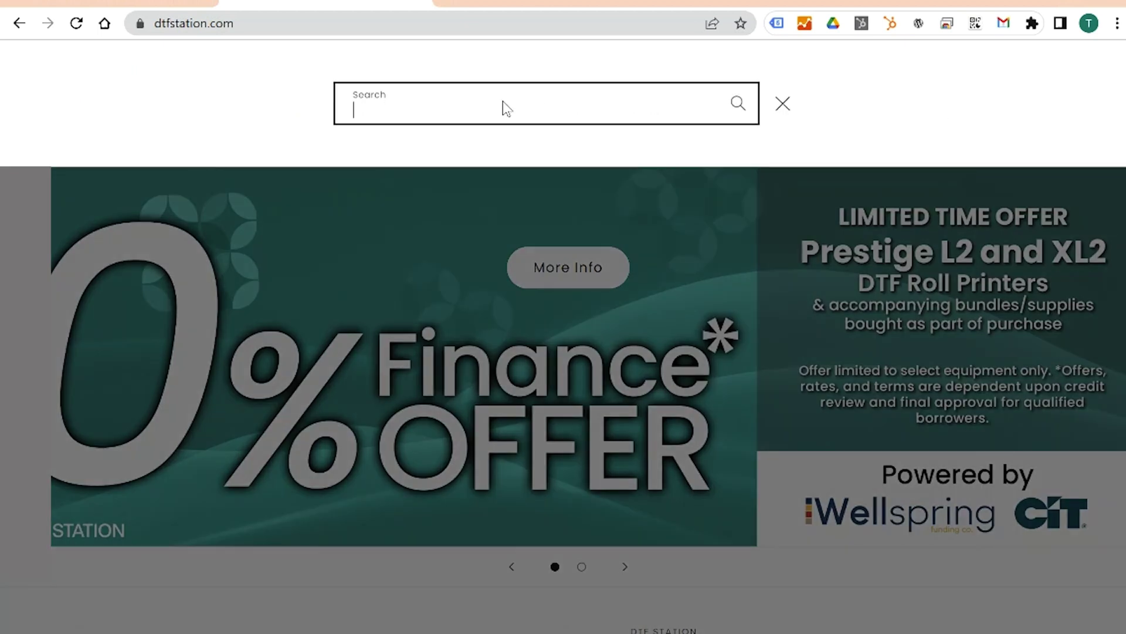
type("digital factory")
key("Return")
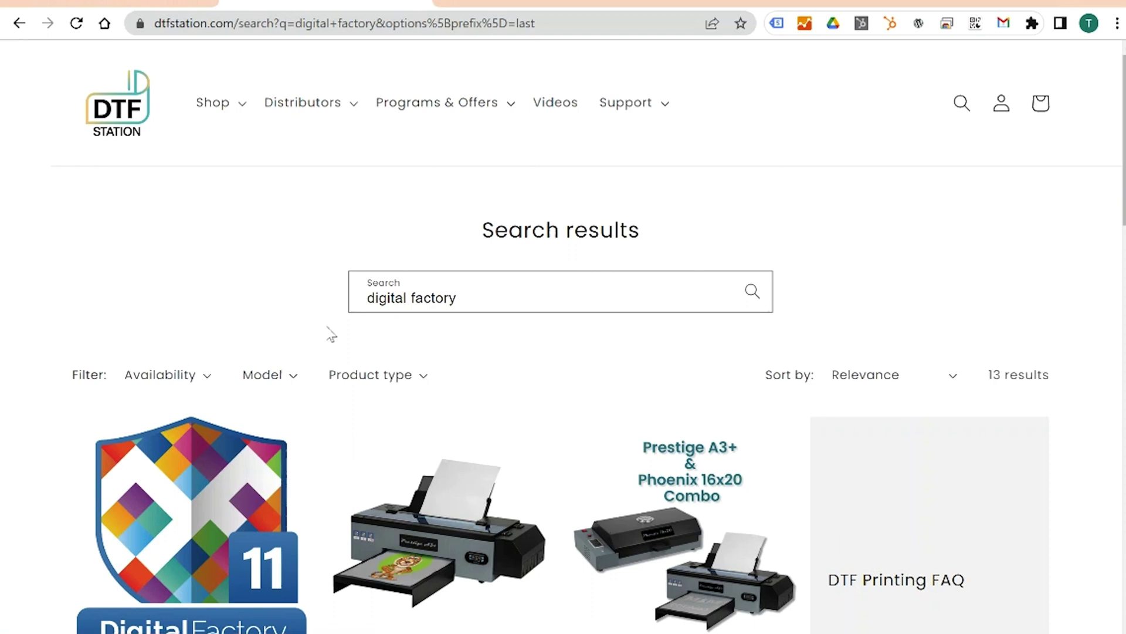
- Download the Digital Factory V11 Direct to Film 15-day trial and run the installer
scroll(176, 364, "down", 2)
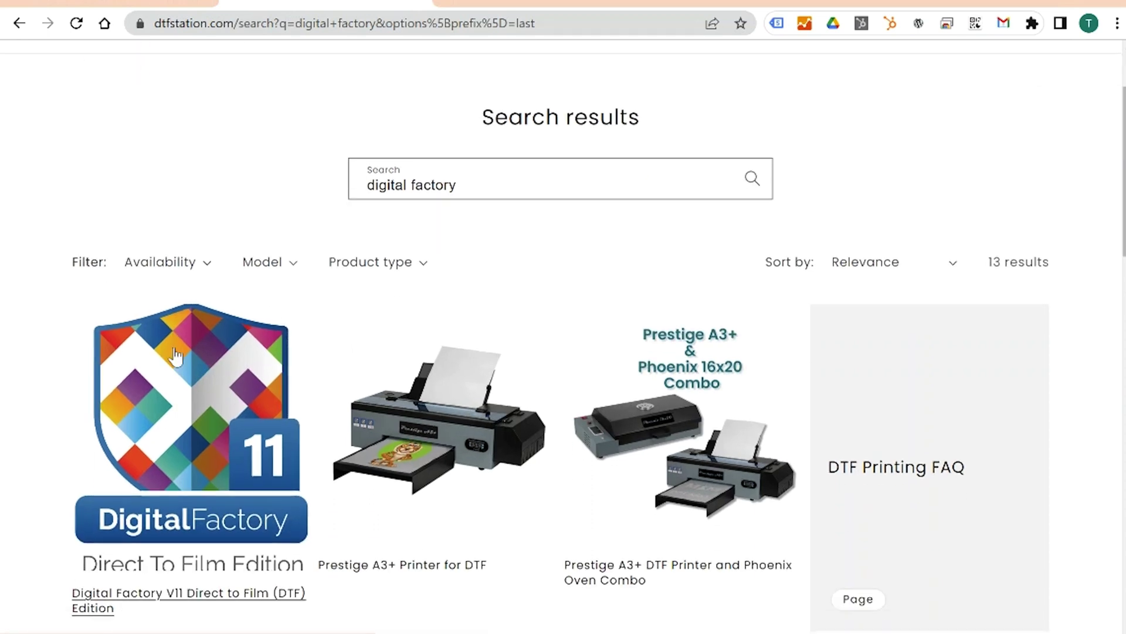
left_click(188, 435)
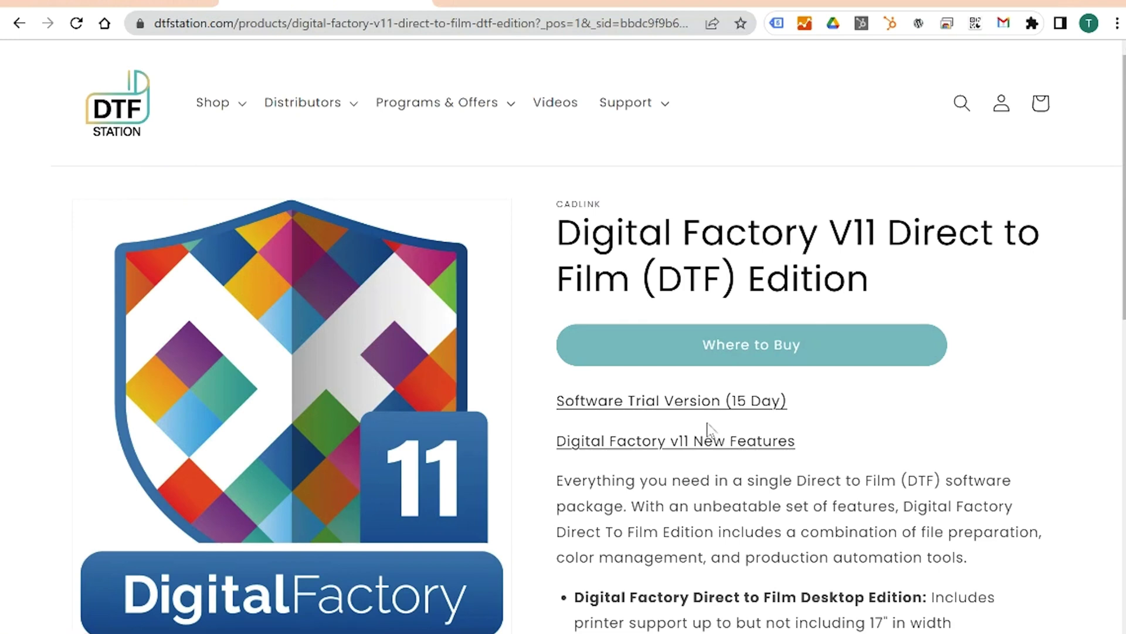
left_click(696, 412)
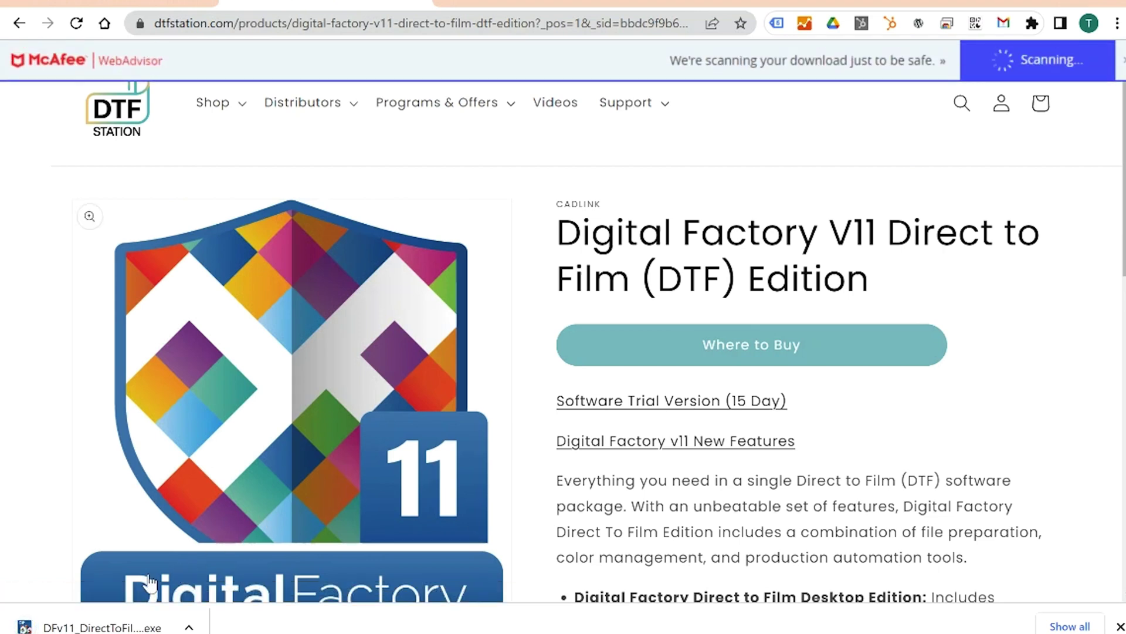
left_click(103, 611)
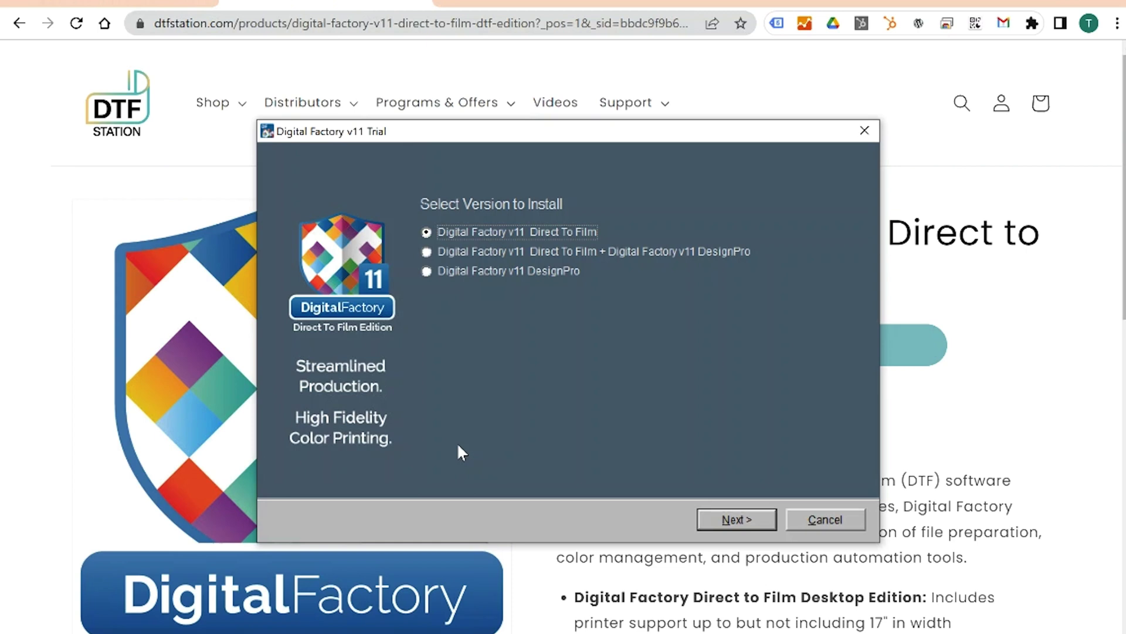
- Extract the Direct To Film version, start its setup, and choose English as installation language
left_click(738, 520)
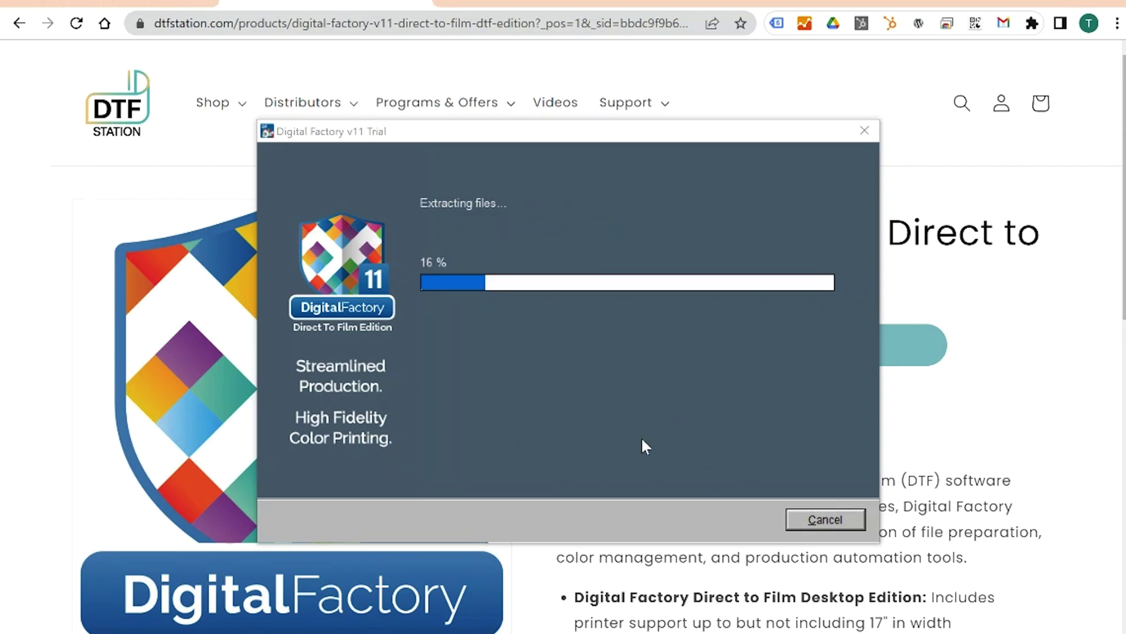
left_click(607, 132)
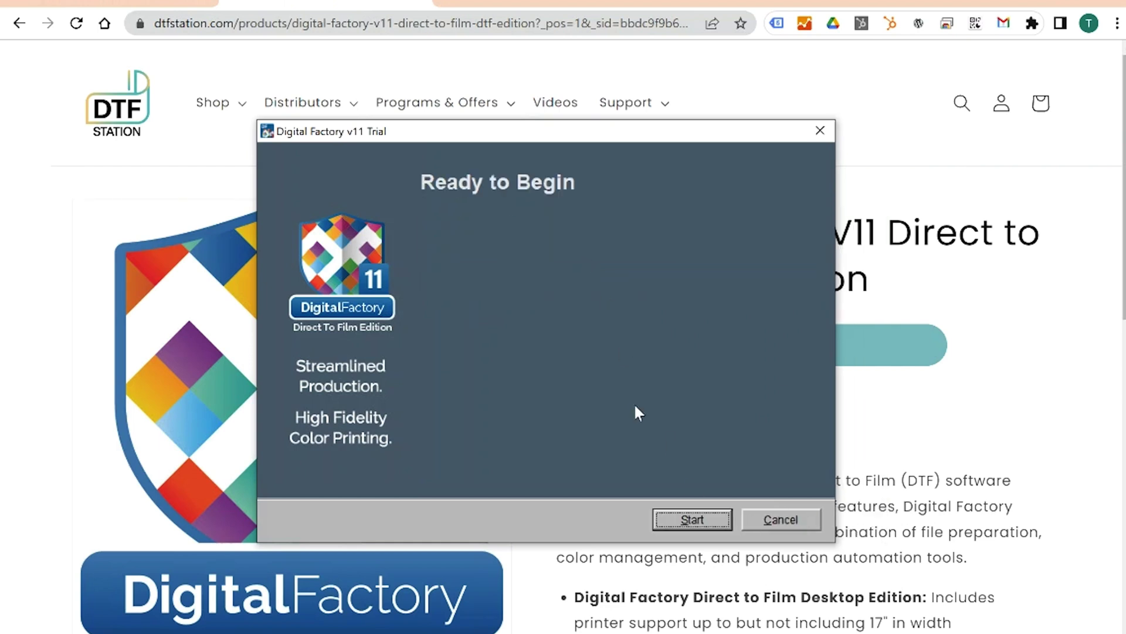
left_click(682, 520)
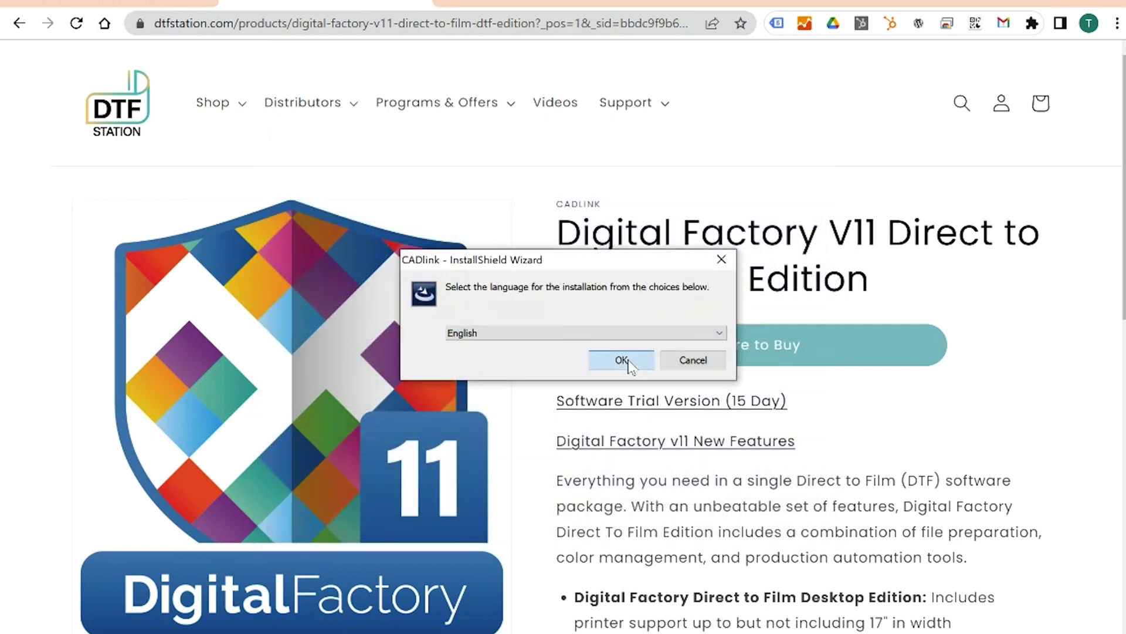
left_click(622, 360)
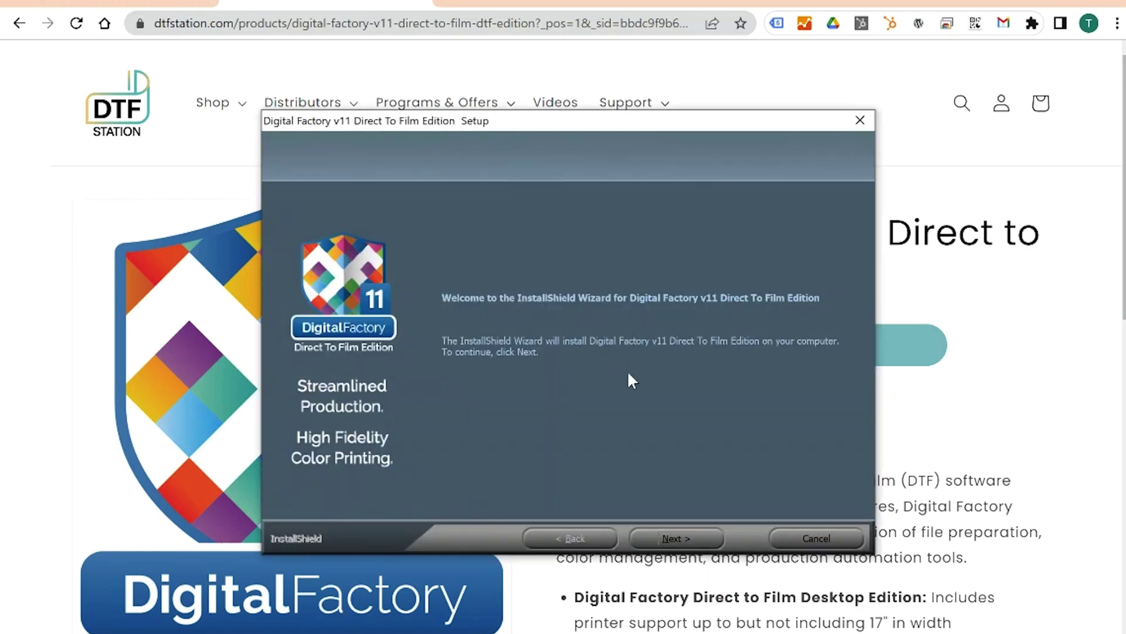
- Accept the license and run a Full install with default destination and program folder
left_click(673, 538)
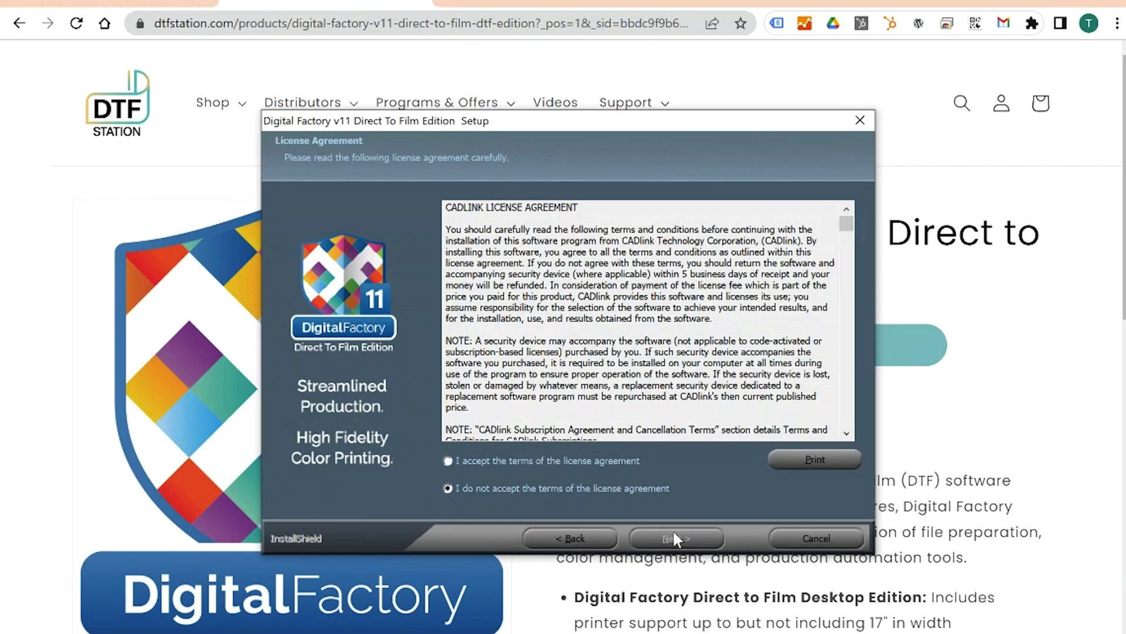
left_click(597, 462)
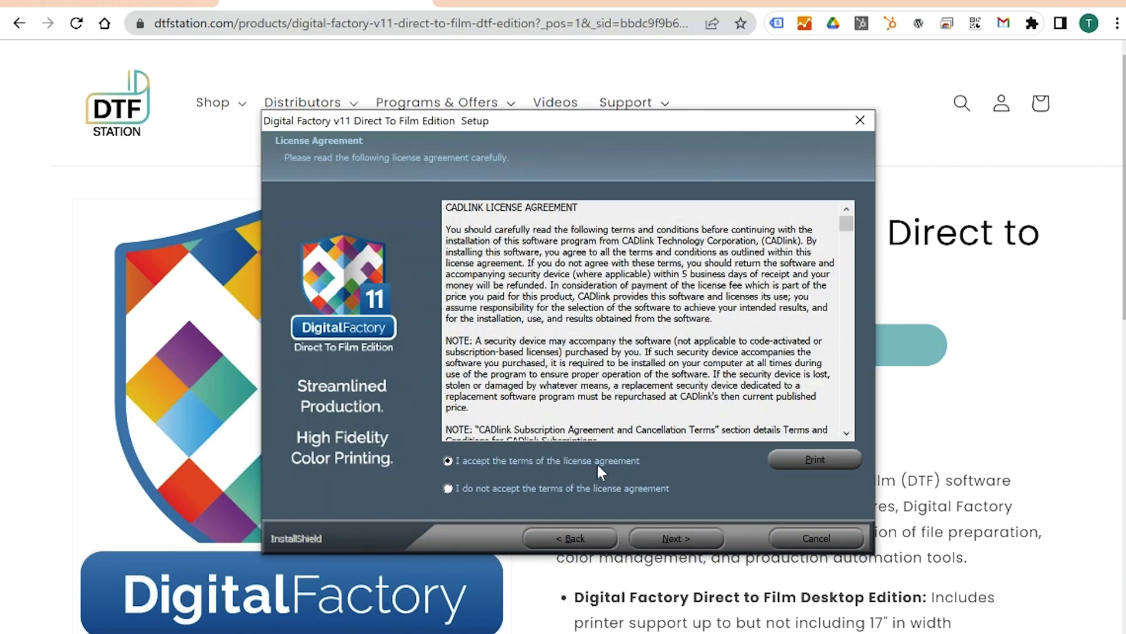
left_click(679, 534)
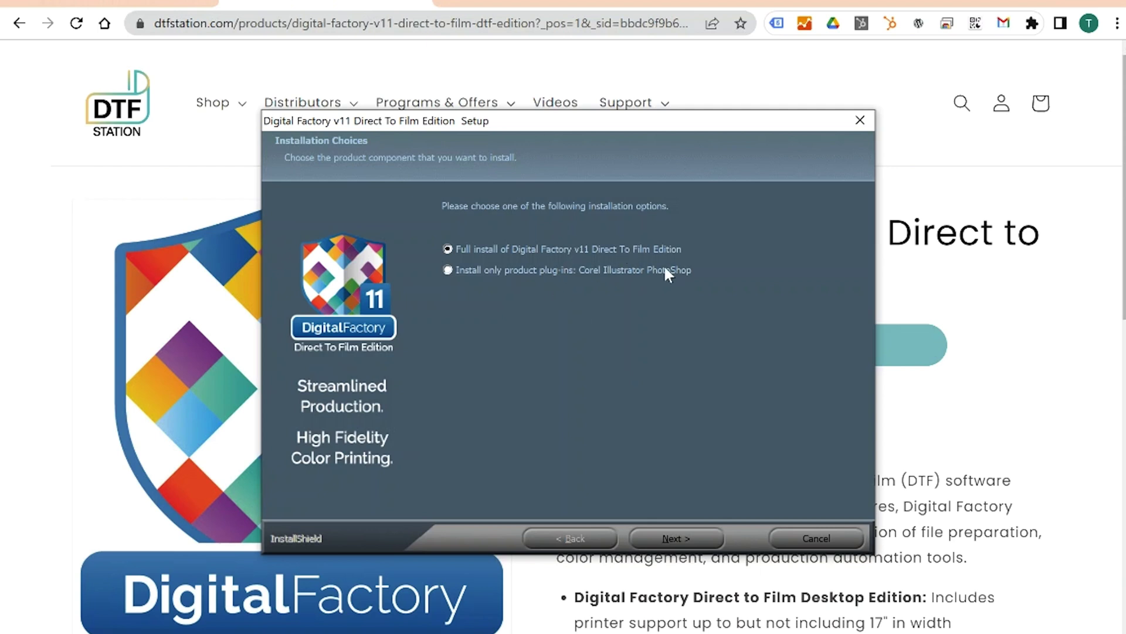
left_click(691, 533)
left_click(690, 535)
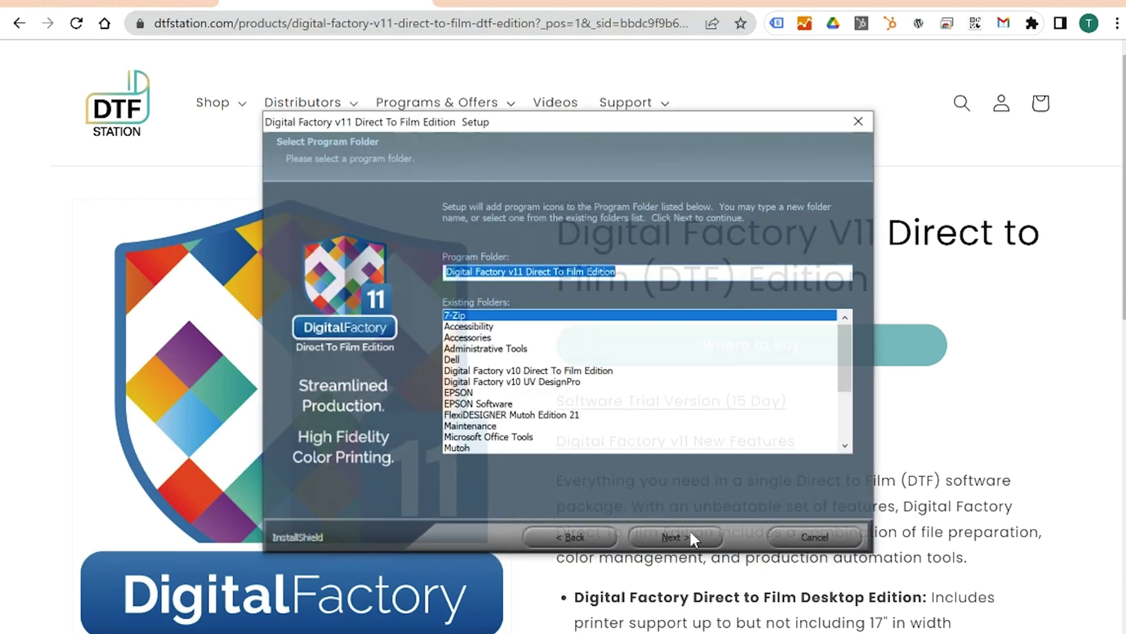
left_click(691, 535)
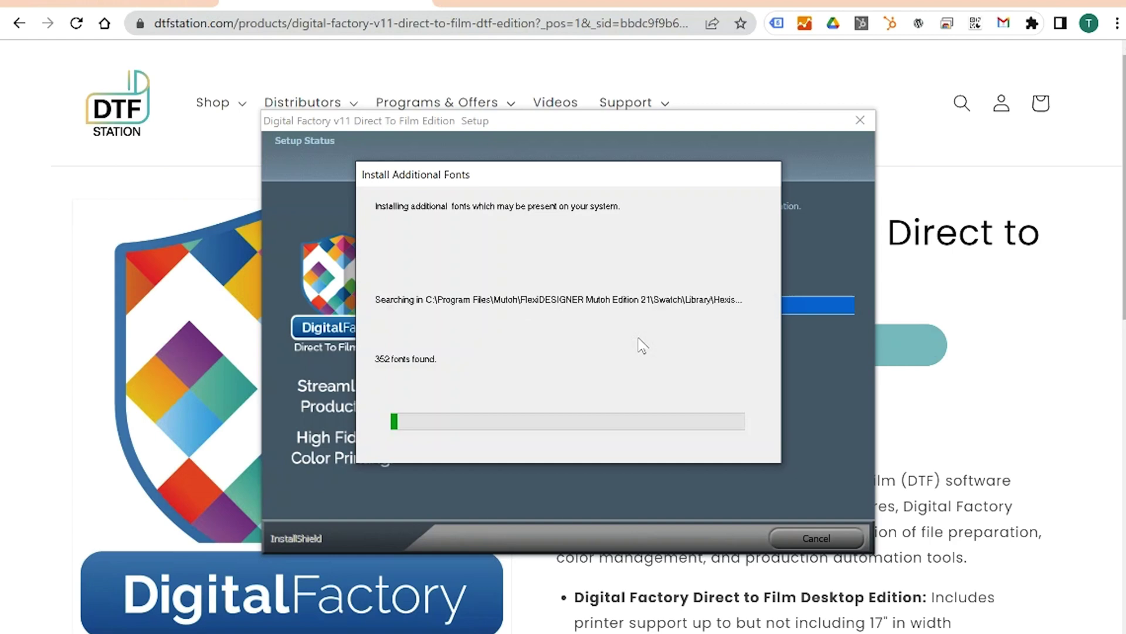
left_click(674, 538)
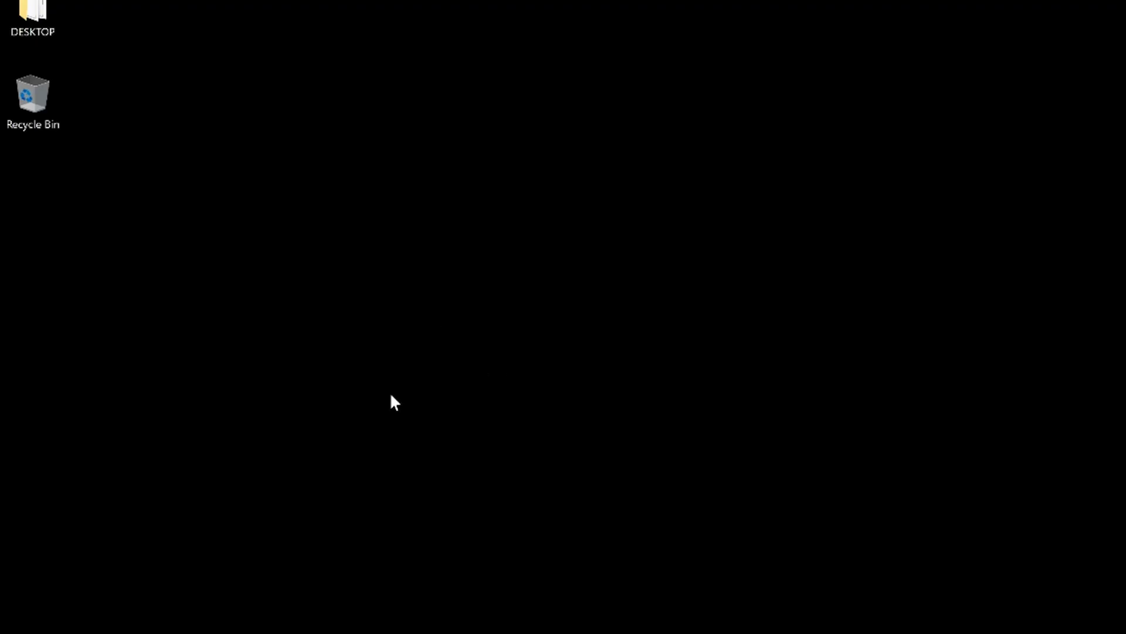
- Launch Digital Factory v11 Direct To Film Edition and keep inches with 2 decimal places
key("super")
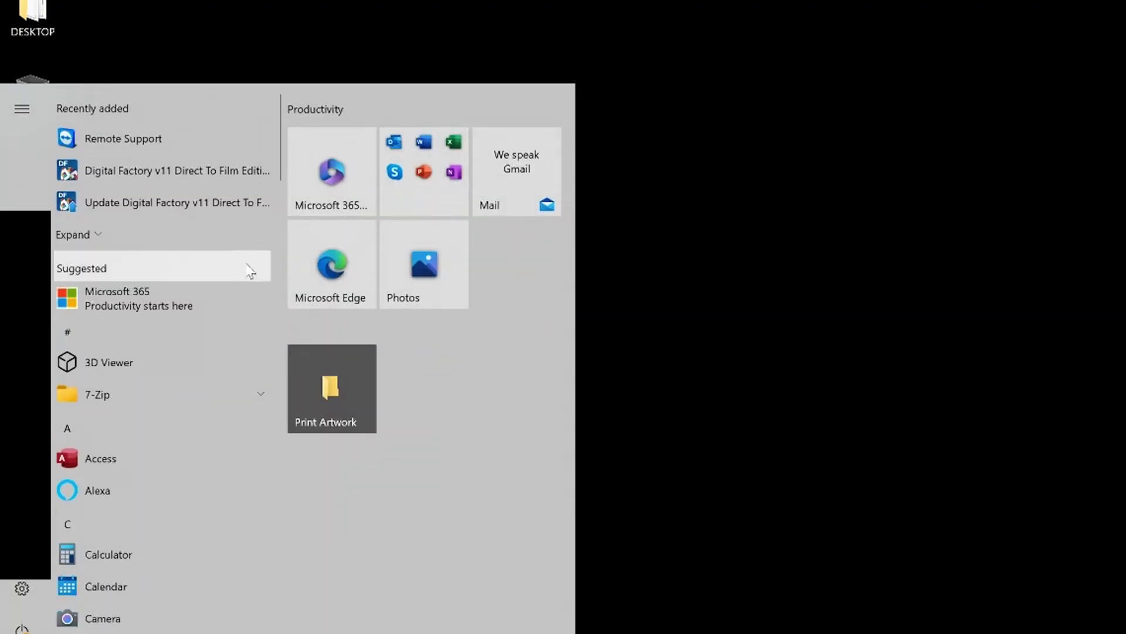
left_click(156, 184)
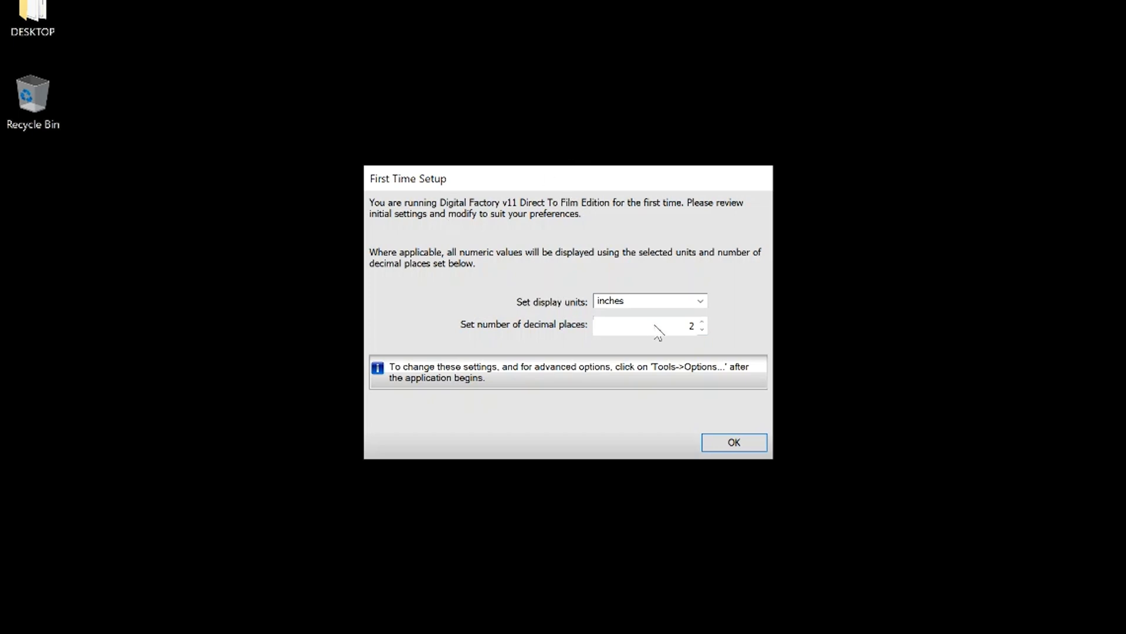
left_click(637, 300)
left_click(701, 303)
left_click(701, 302)
left_click(651, 317)
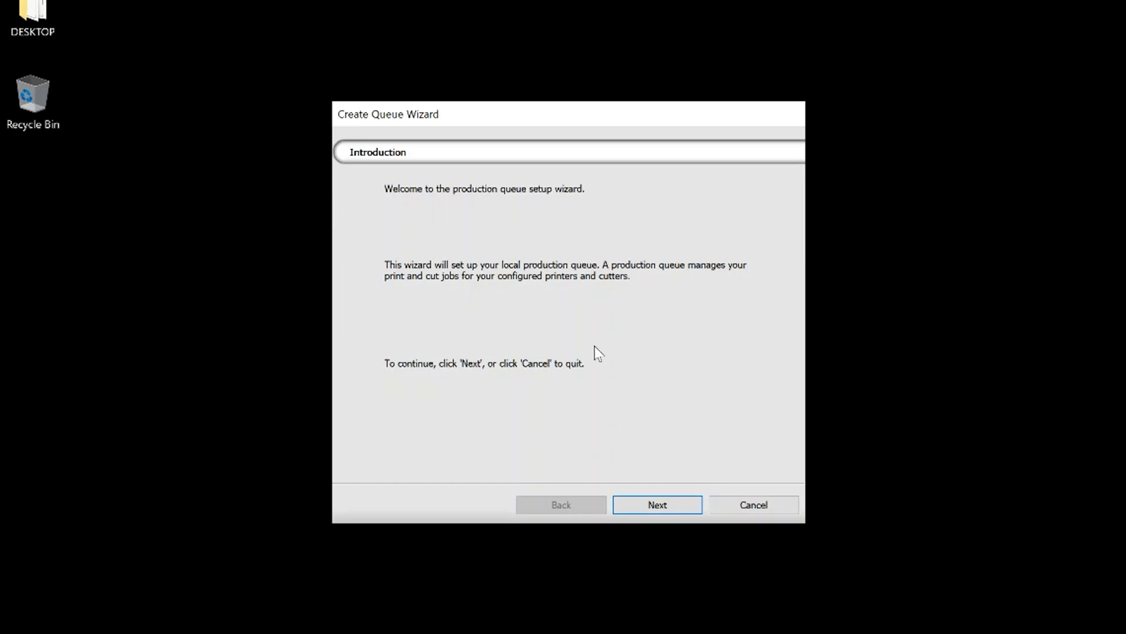
- Move past the wizard's Introduction and Connect Your Device pages
left_click(653, 505)
left_click(653, 505)
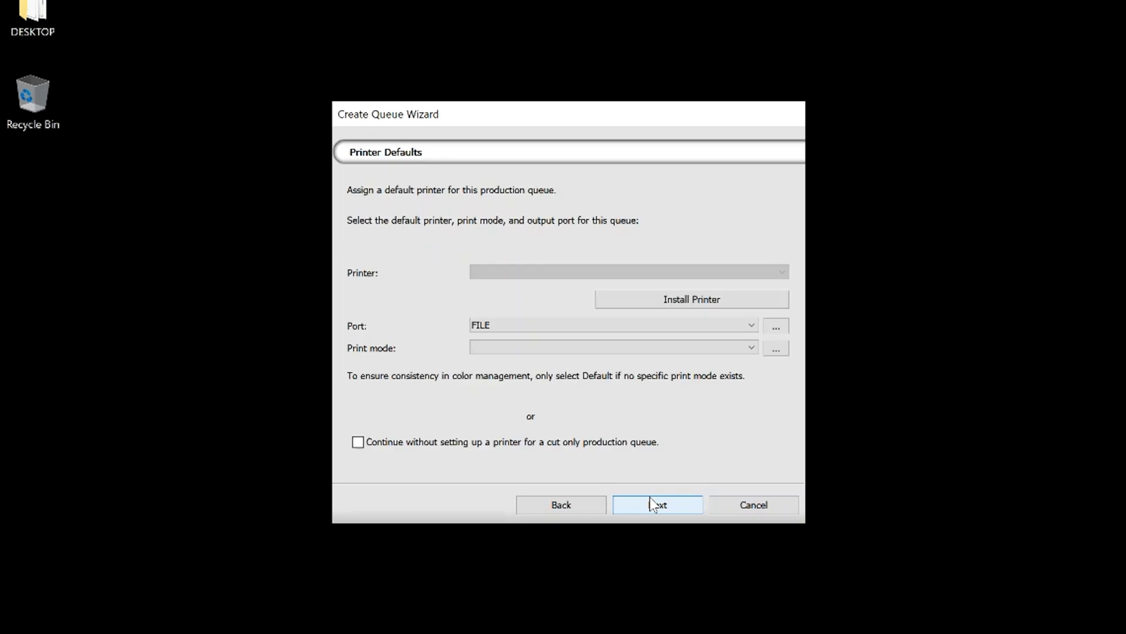
- Search the printer drivers for 'prestige' and install Prestige A3 DTF v2
left_click(710, 304)
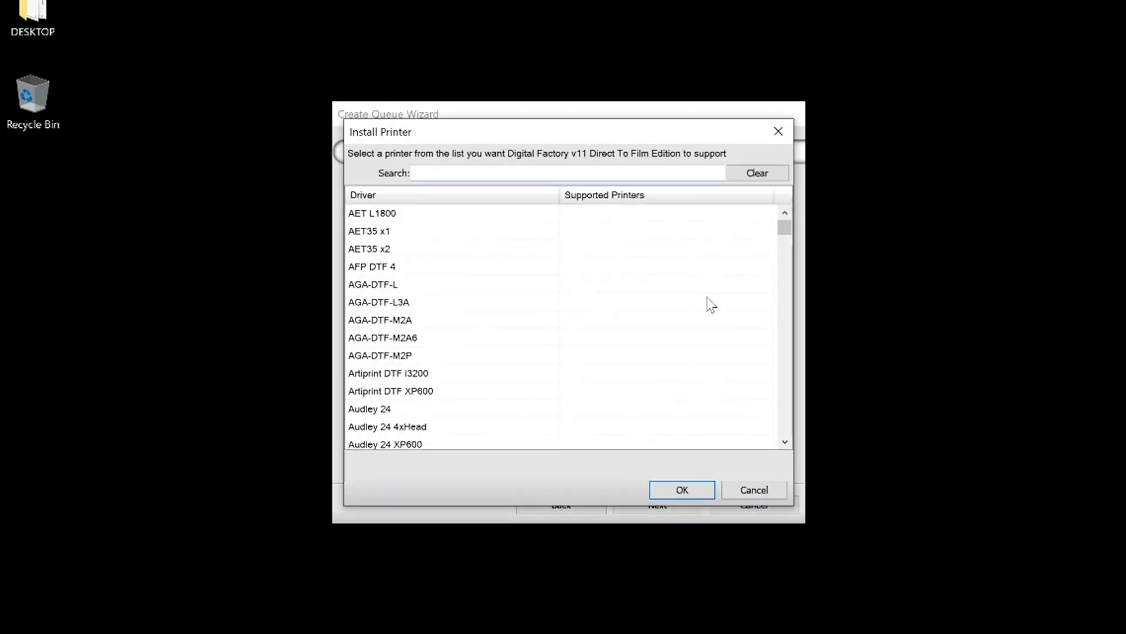
type("prestige")
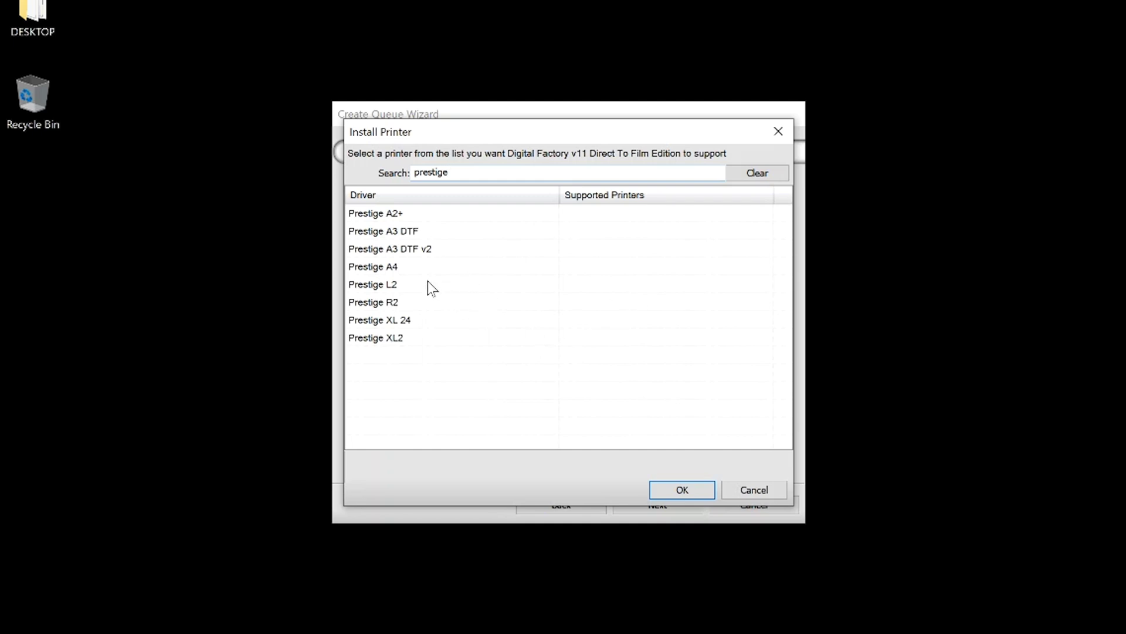
left_click(418, 249)
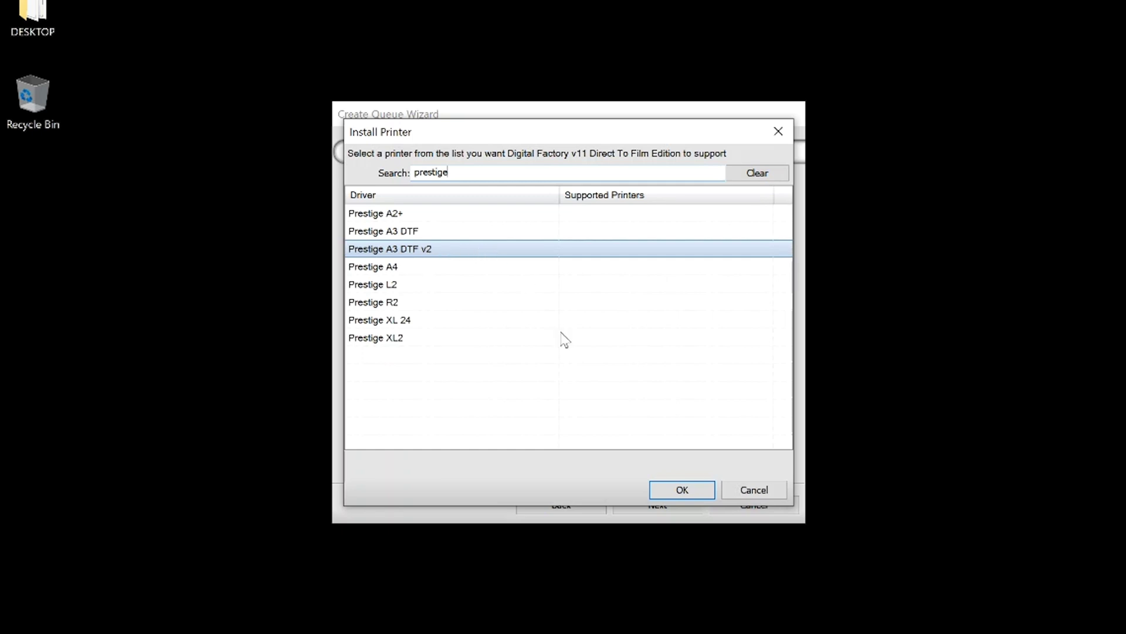
left_click(680, 490)
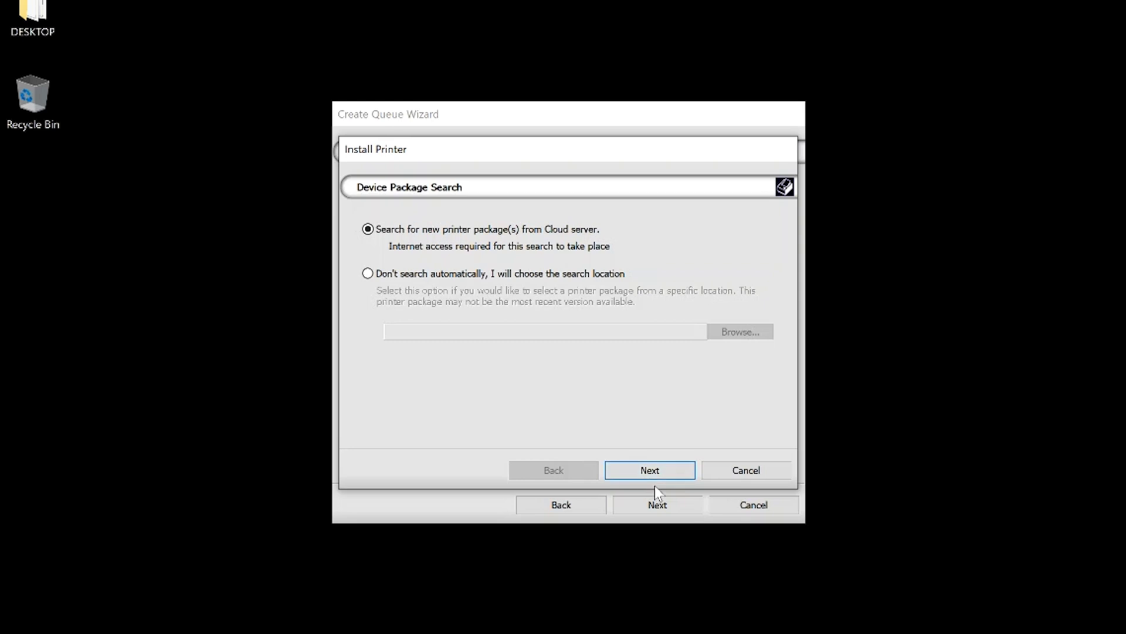
- Fetch the Prestige A3 DTF v2 package PA3DTFV2.1.7.RQ.pkg64 from the Cloud server
left_click(630, 469)
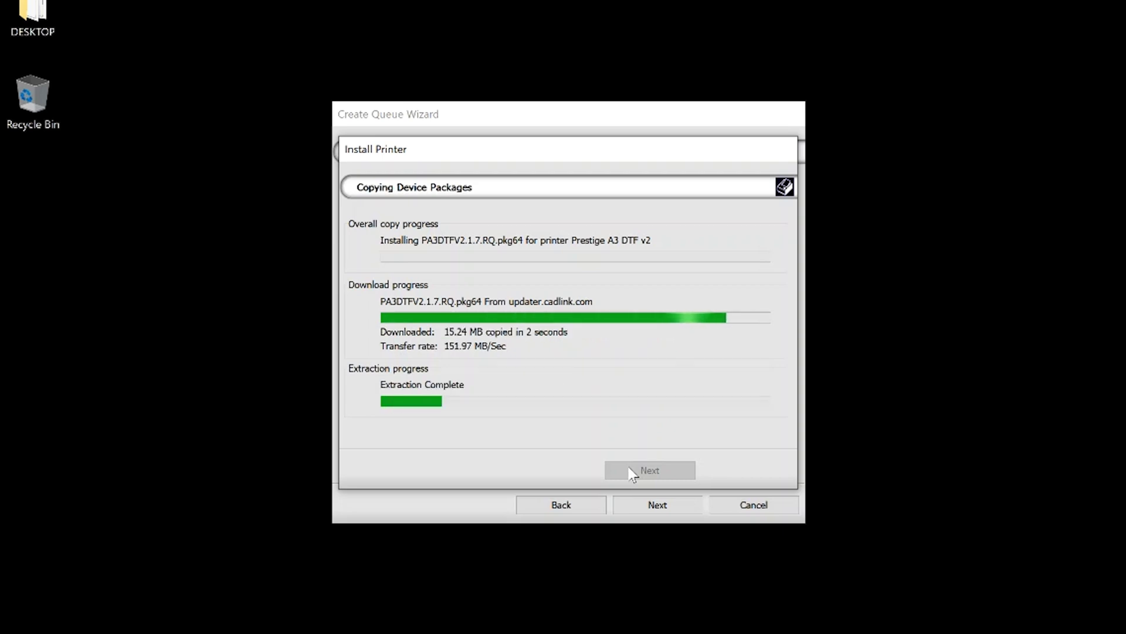
left_click(632, 471)
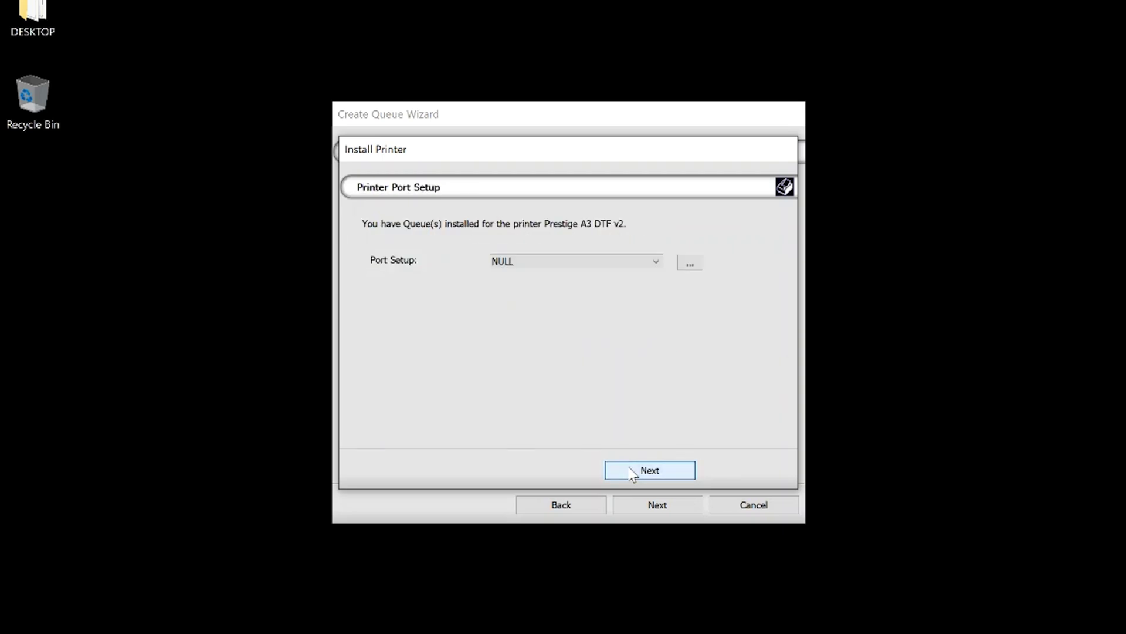
left_click(569, 259)
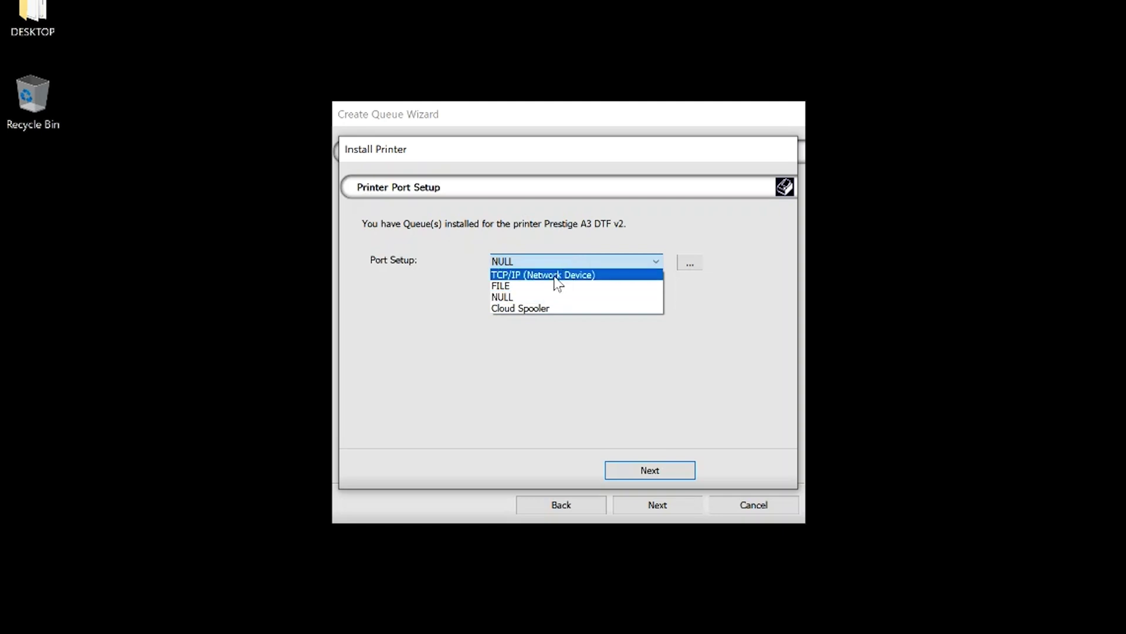
left_click(526, 297)
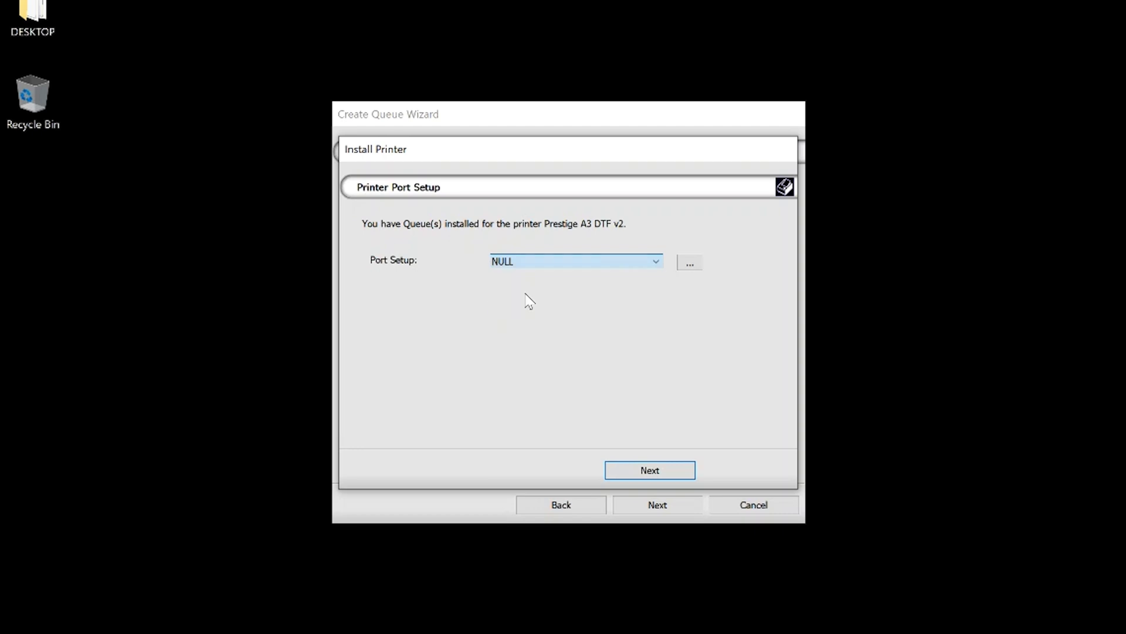
left_click(512, 264)
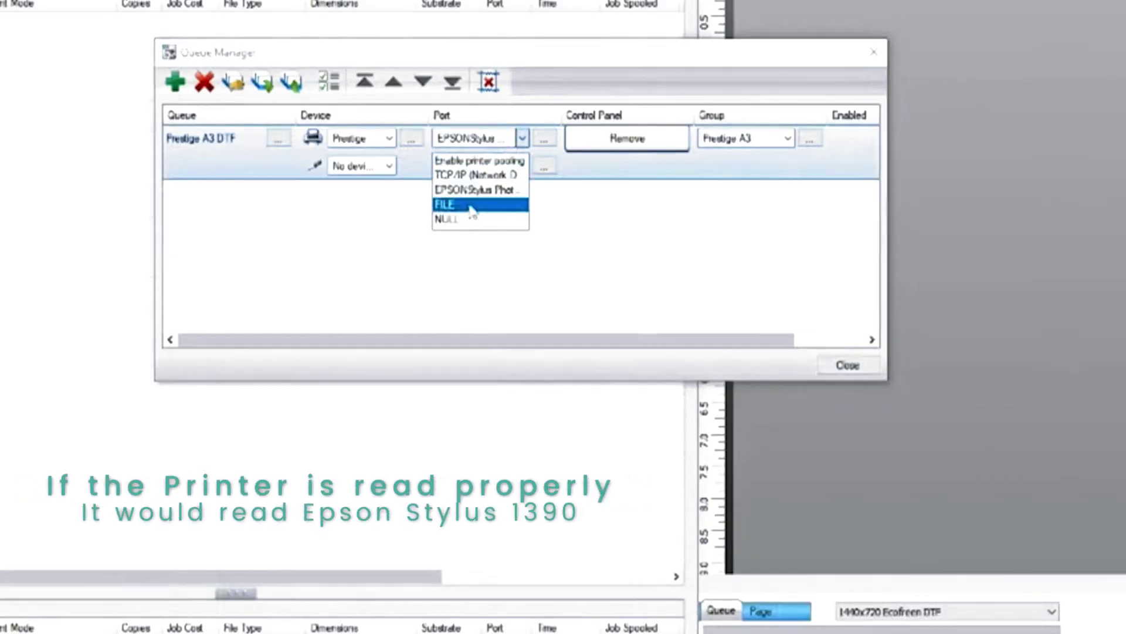
- Leave the queue port at NULL and finish the Prestige driver via the Configuration Summary
left_click(463, 205)
left_click(522, 139)
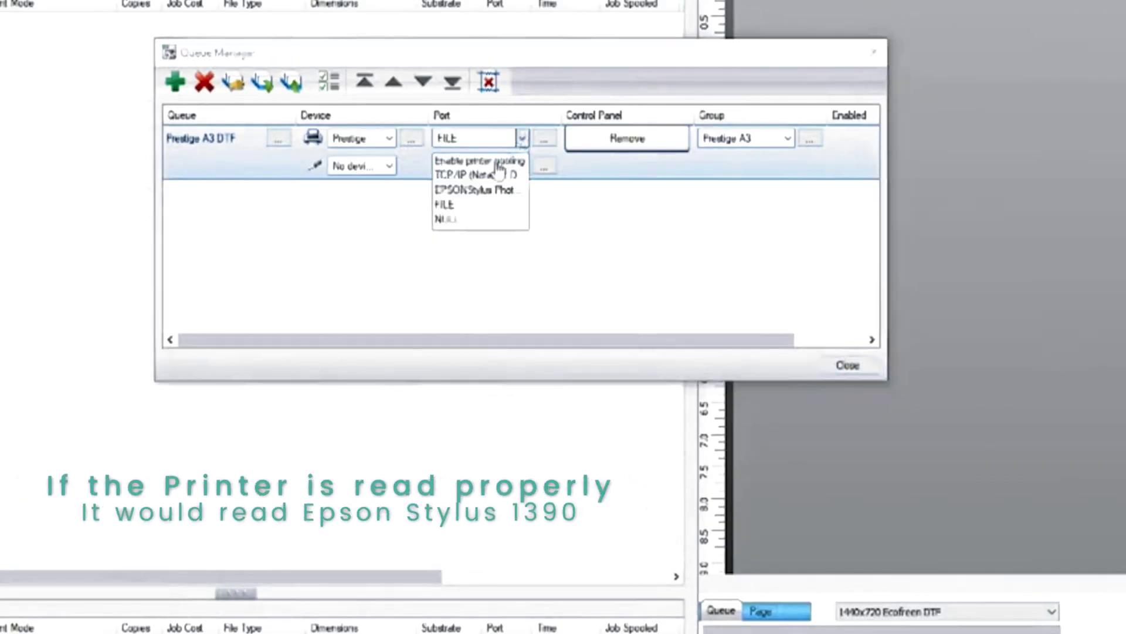
left_click(484, 191)
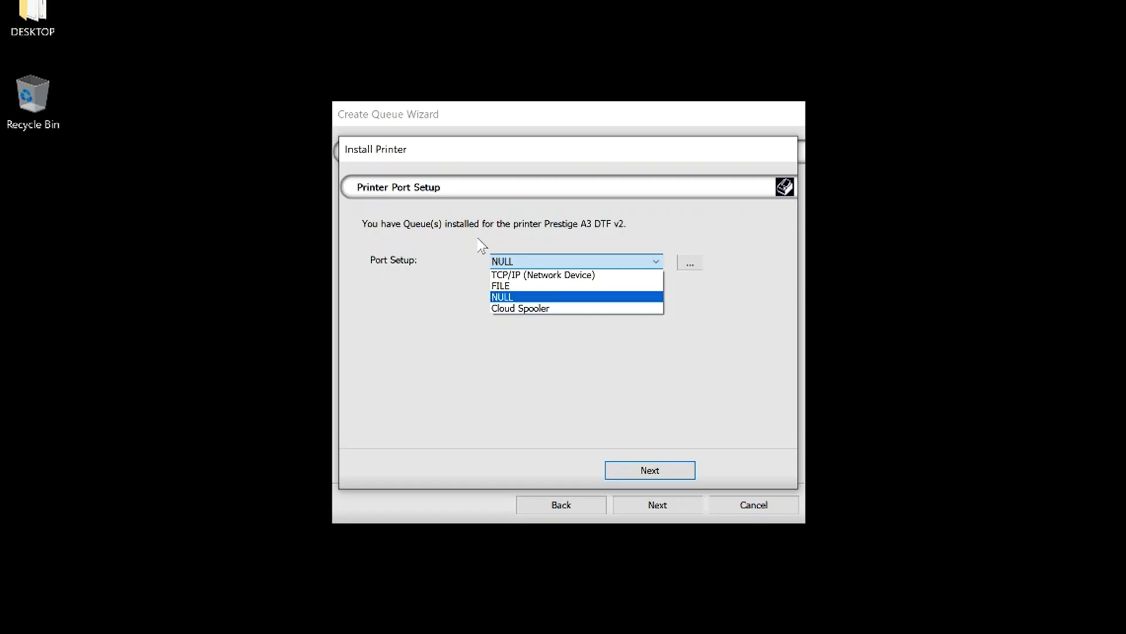
left_click(422, 309)
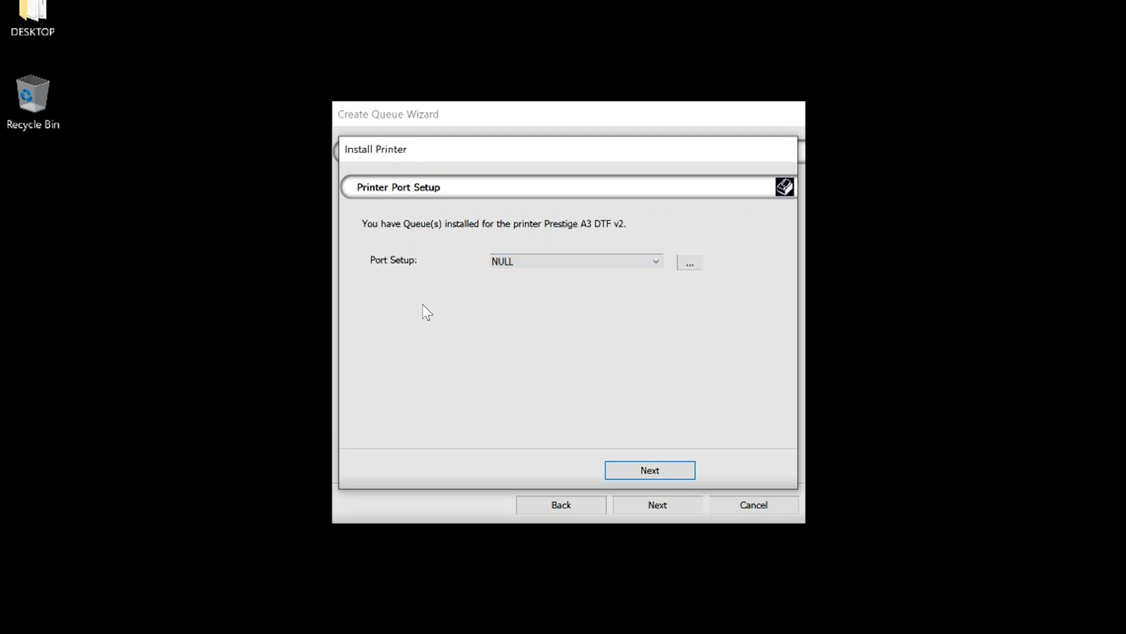
left_click(647, 472)
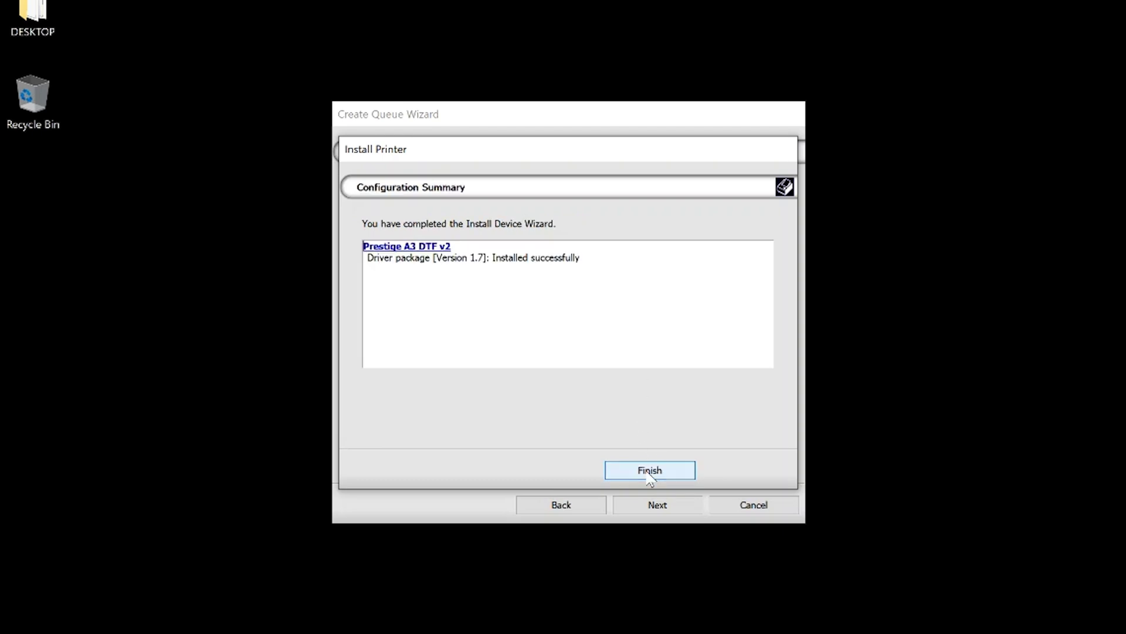
left_click(650, 471)
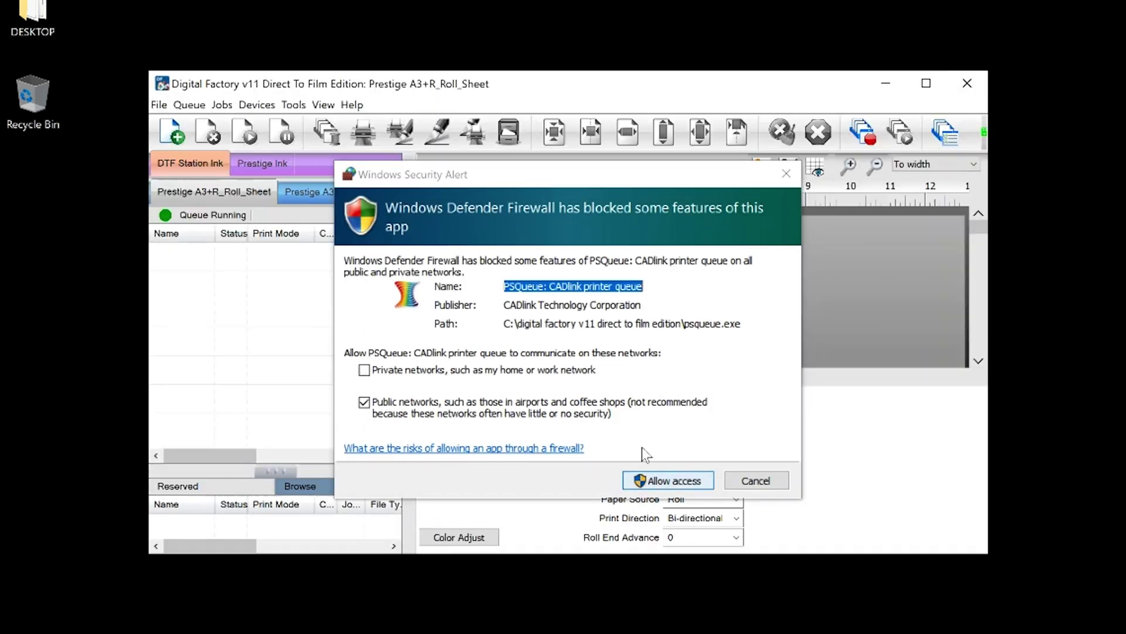
- Allow PSQueue through the Windows firewall
left_click(589, 190)
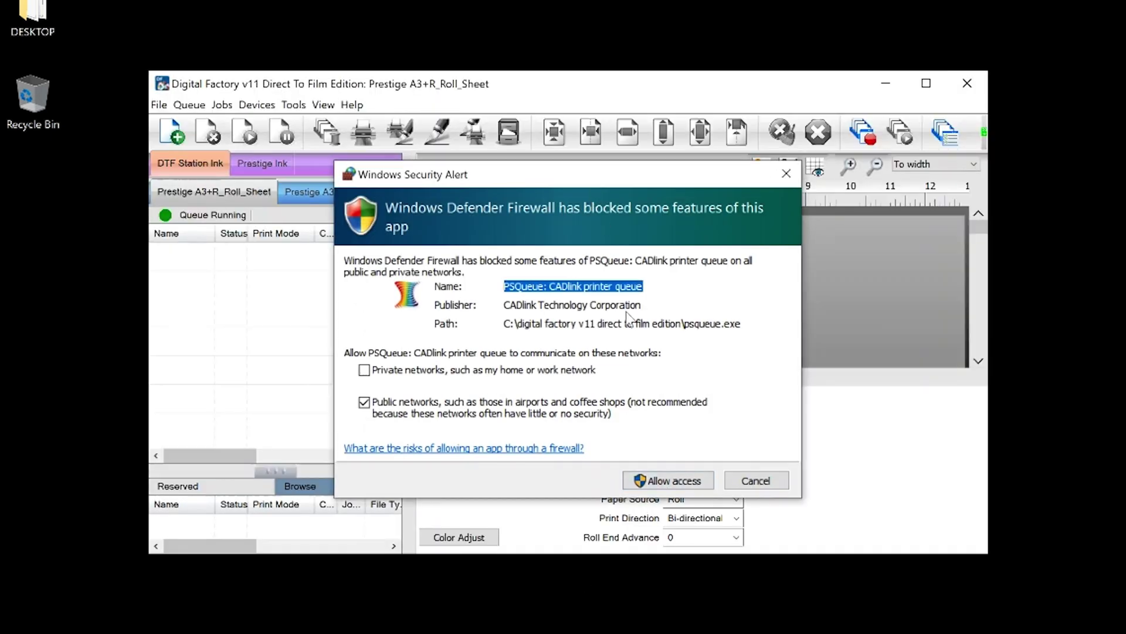
left_click(675, 481)
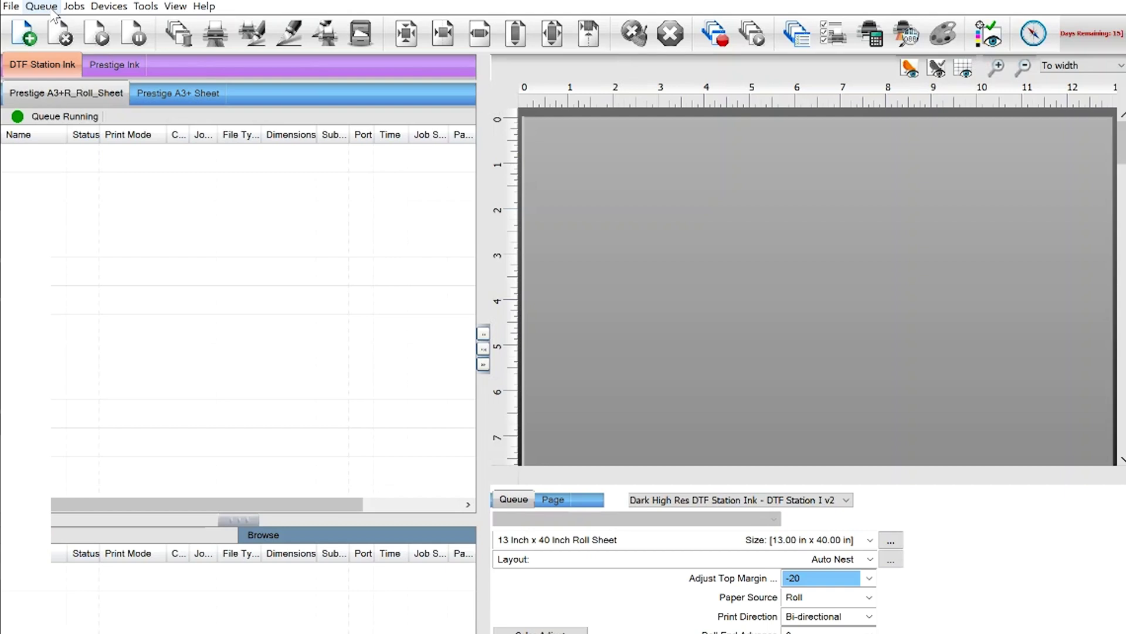
- In the Queue Manager, set the Prestige A3+R_Roll_Sheet queue's port to FILE, then close it
left_click(41, 6)
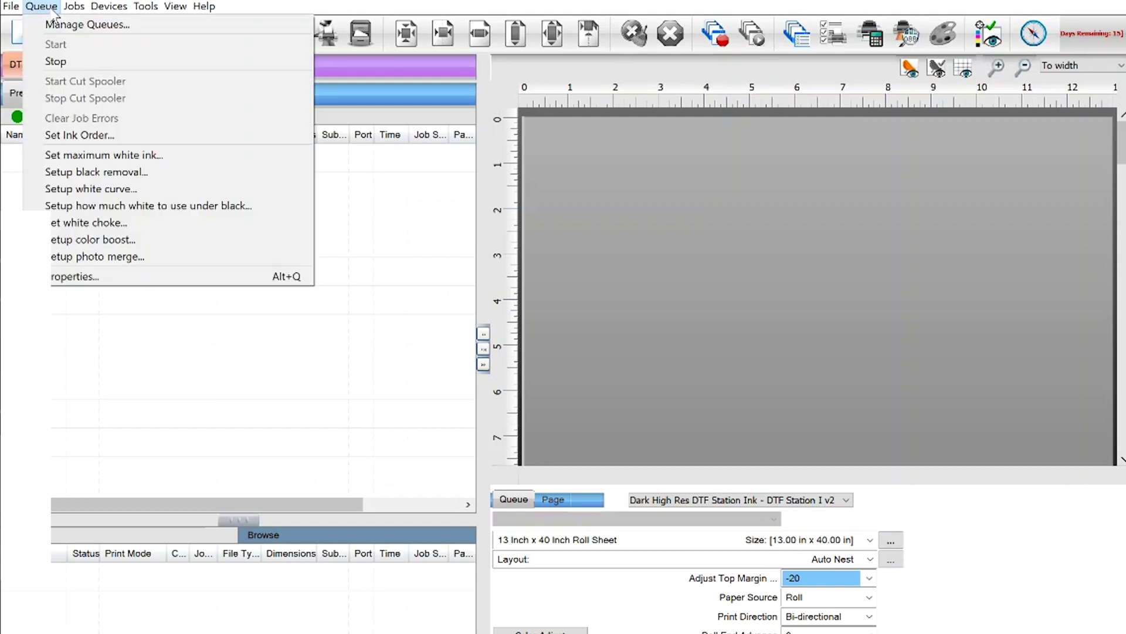
left_click(58, 25)
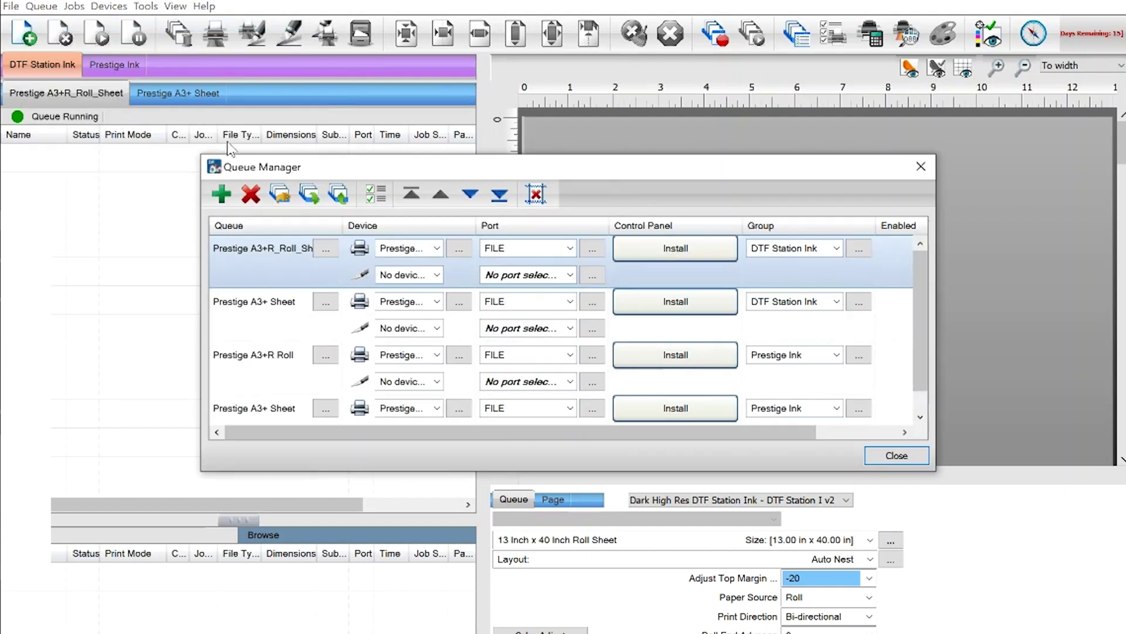
left_click(519, 249)
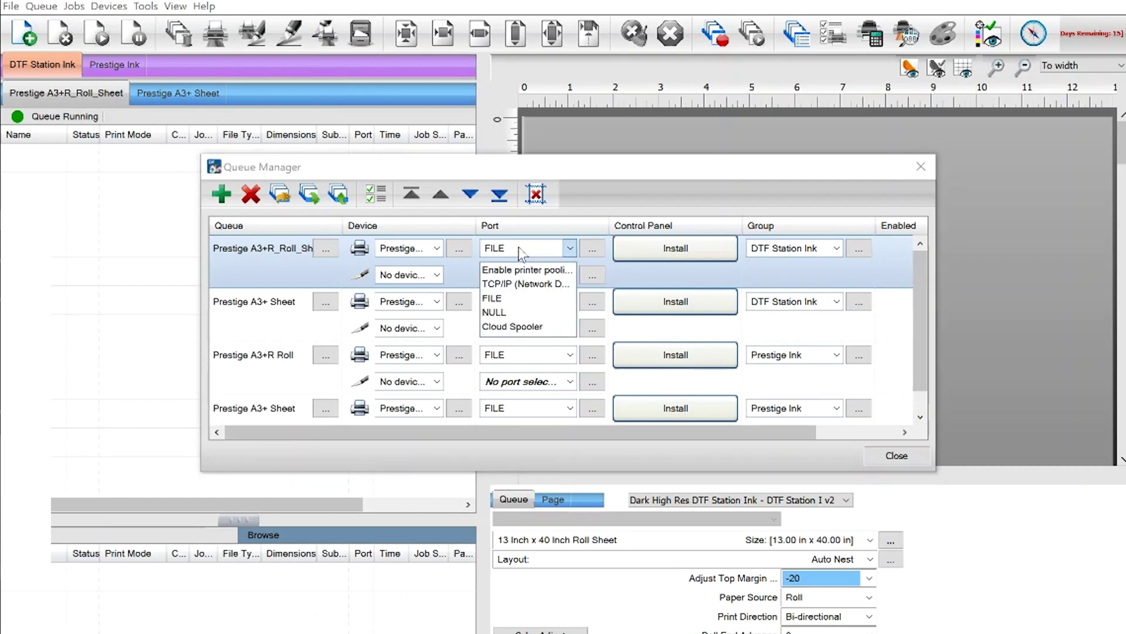
left_click(512, 301)
key("Escape")
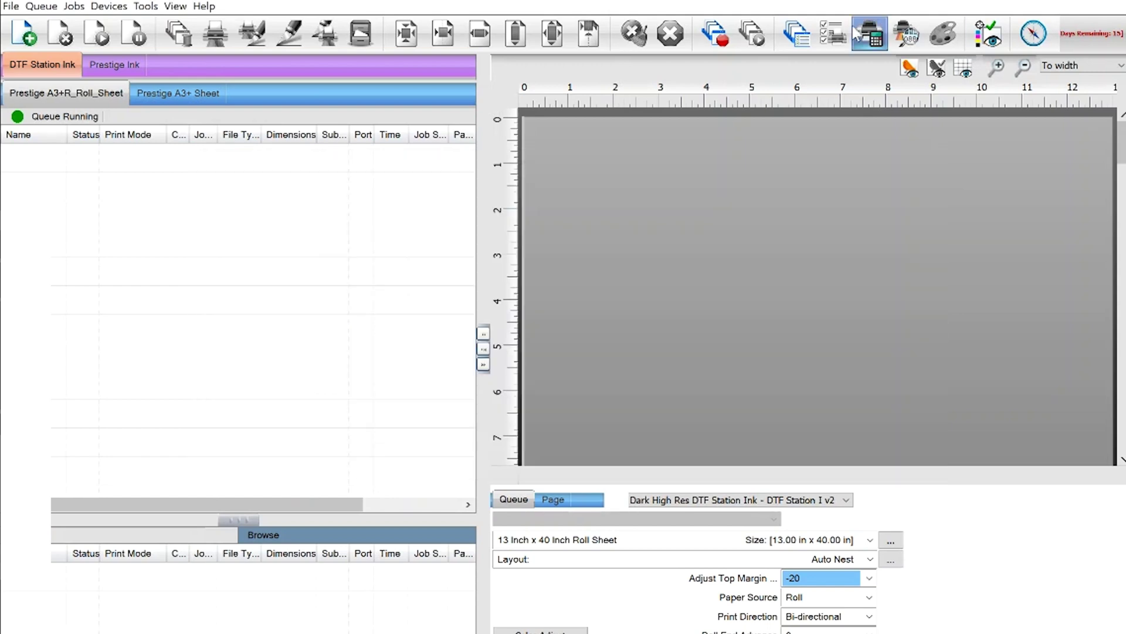
- Bring up the Activate Digital Factory v11 form via Help > Register, select Activation Code, then close
left_click(202, 6)
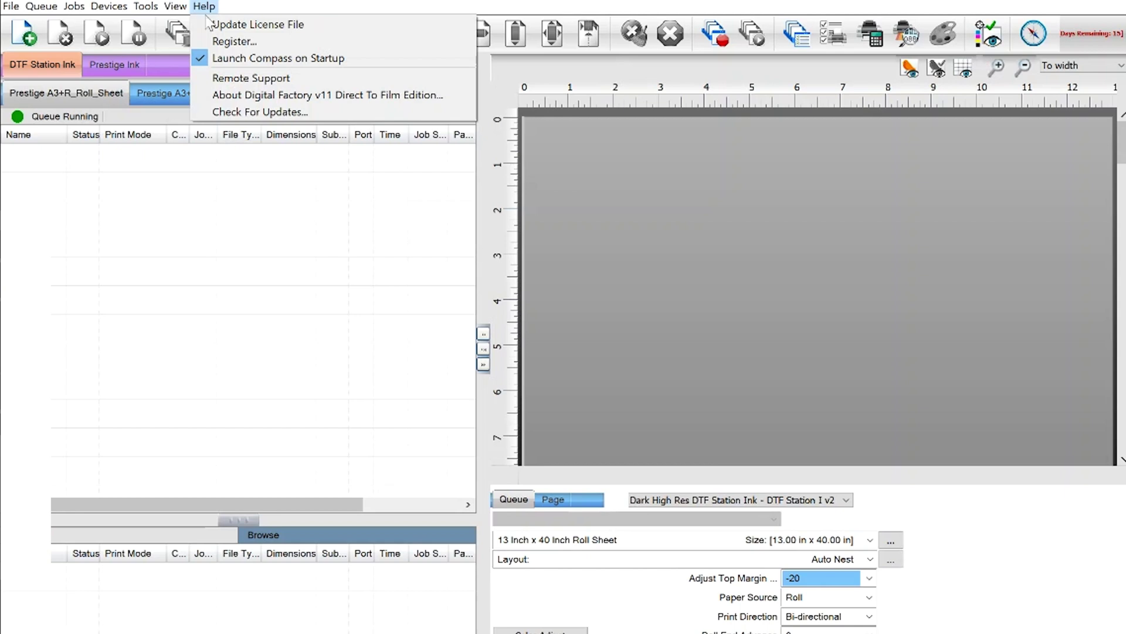
left_click(223, 42)
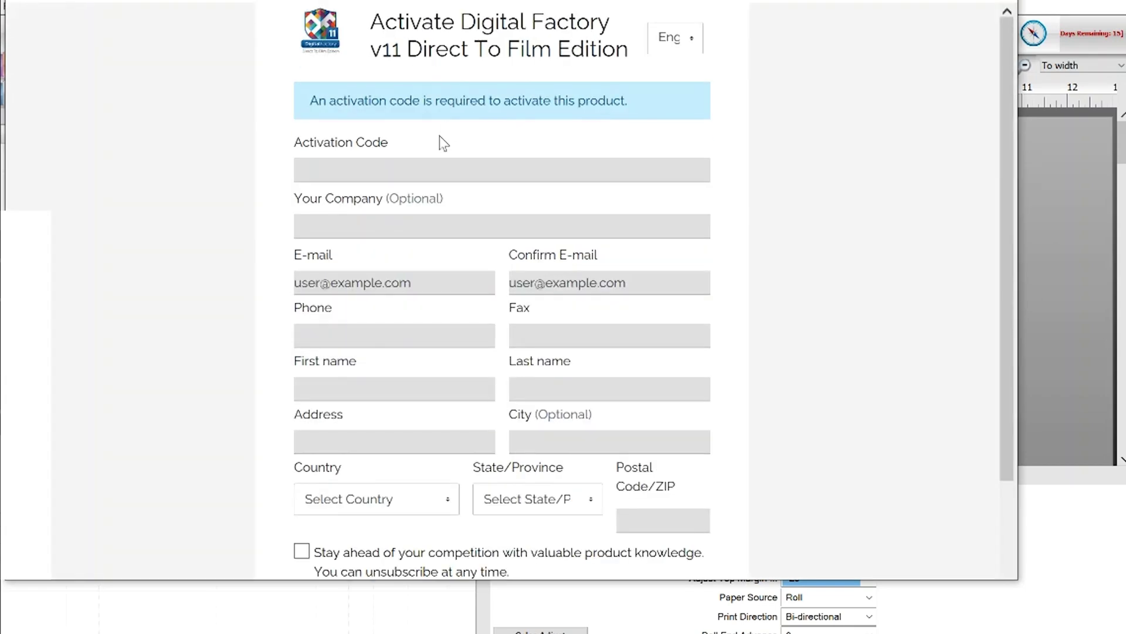
left_click(366, 153)
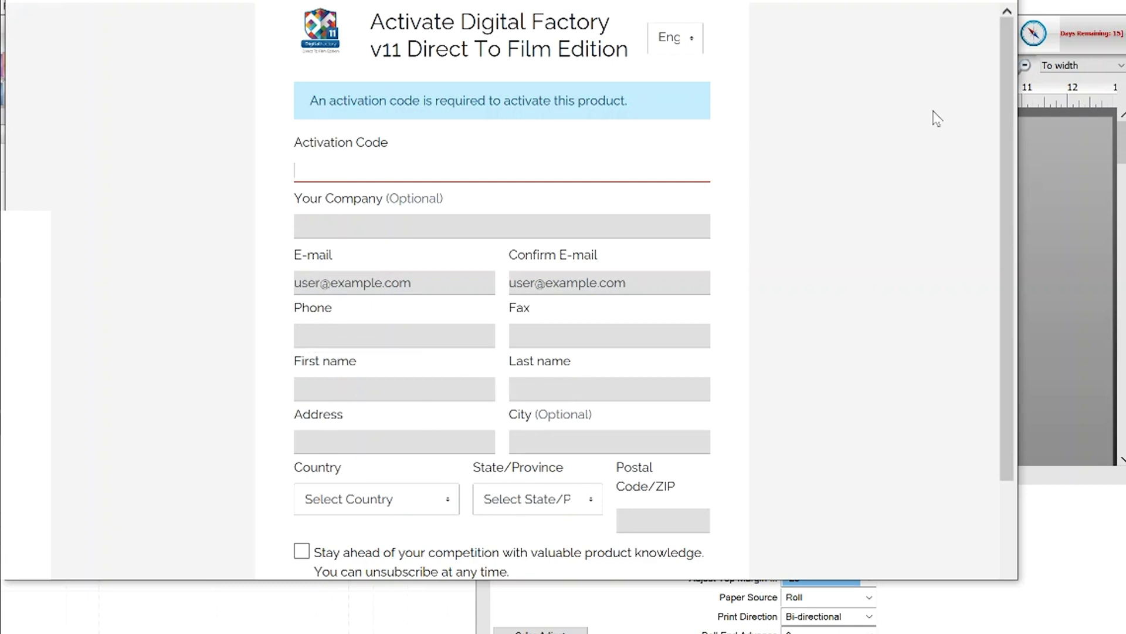
left_click(1003, 2)
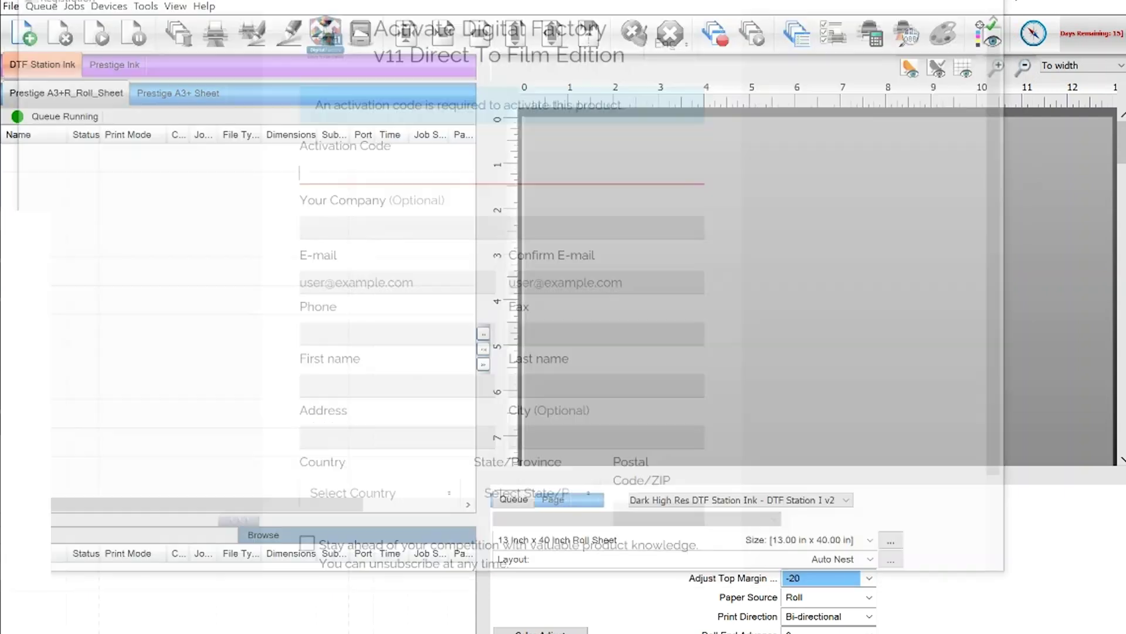